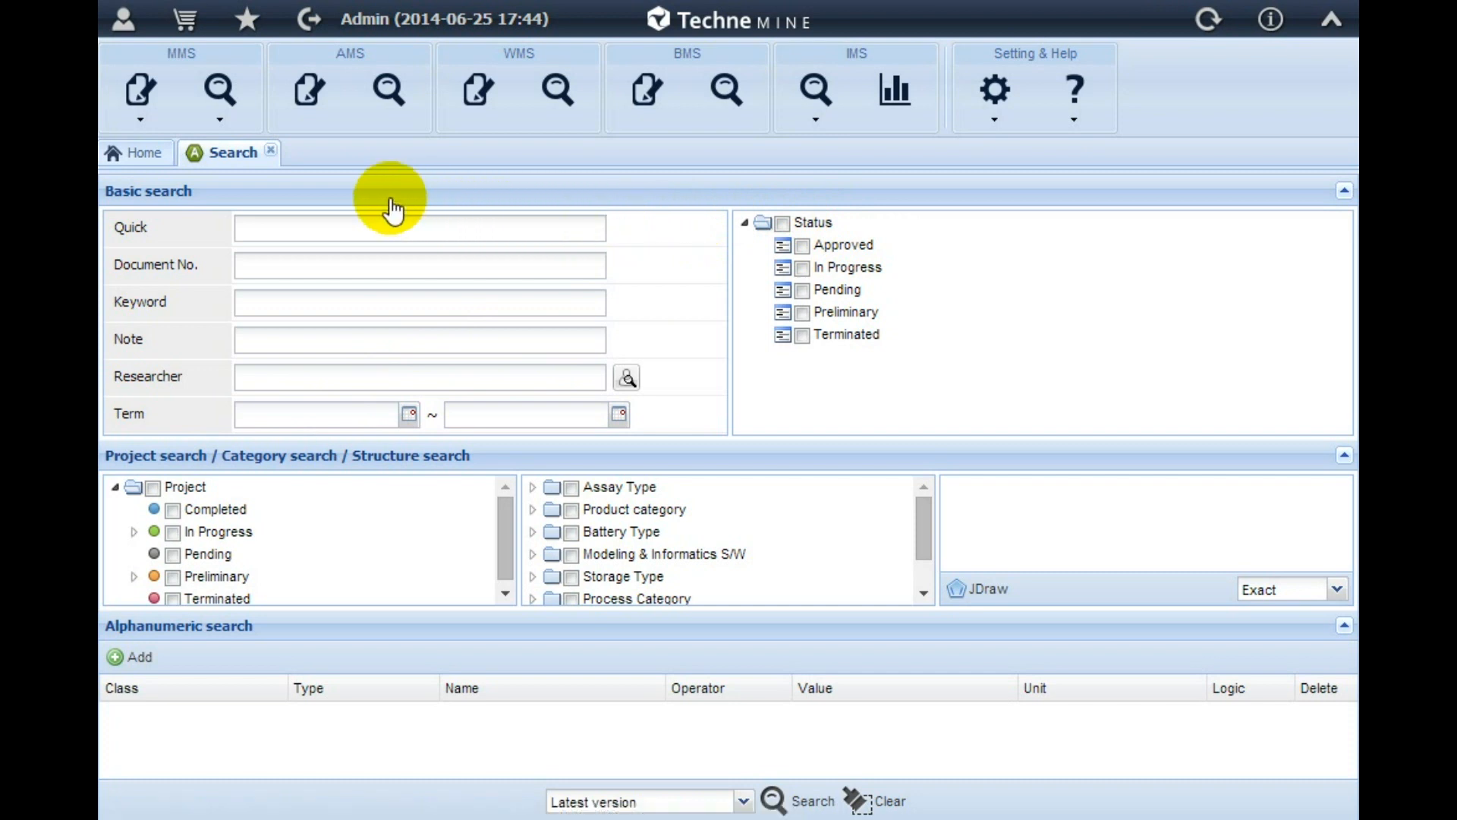
Collapse the basic and project/category/structure search sections and add an empty alphanumeric search condition
{"action": "left_click", "coordinate": [248, 194]}
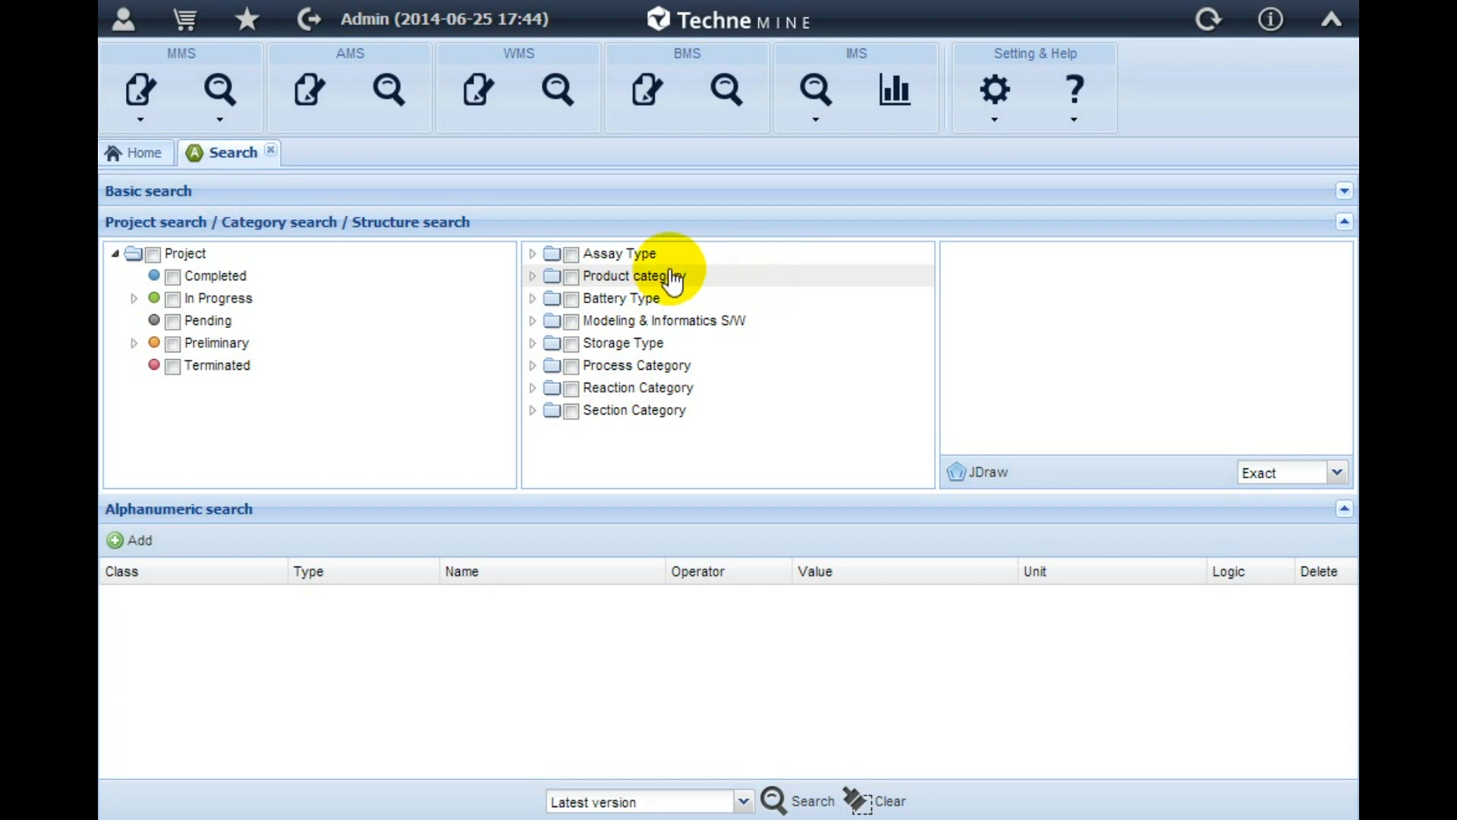
{"action": "left_click", "coordinate": [507, 226]}
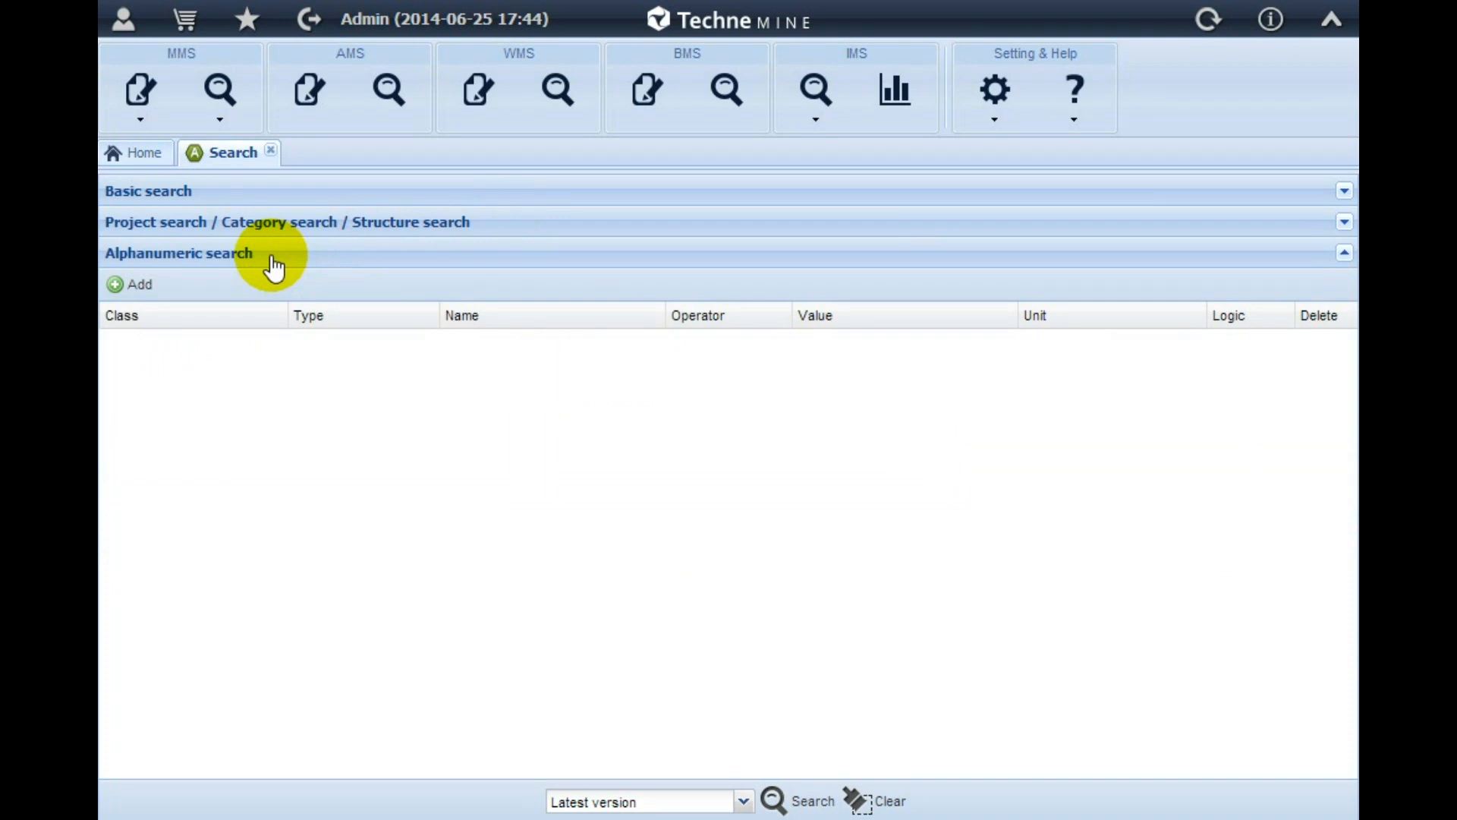
{"action": "left_click", "coordinate": [137, 284]}
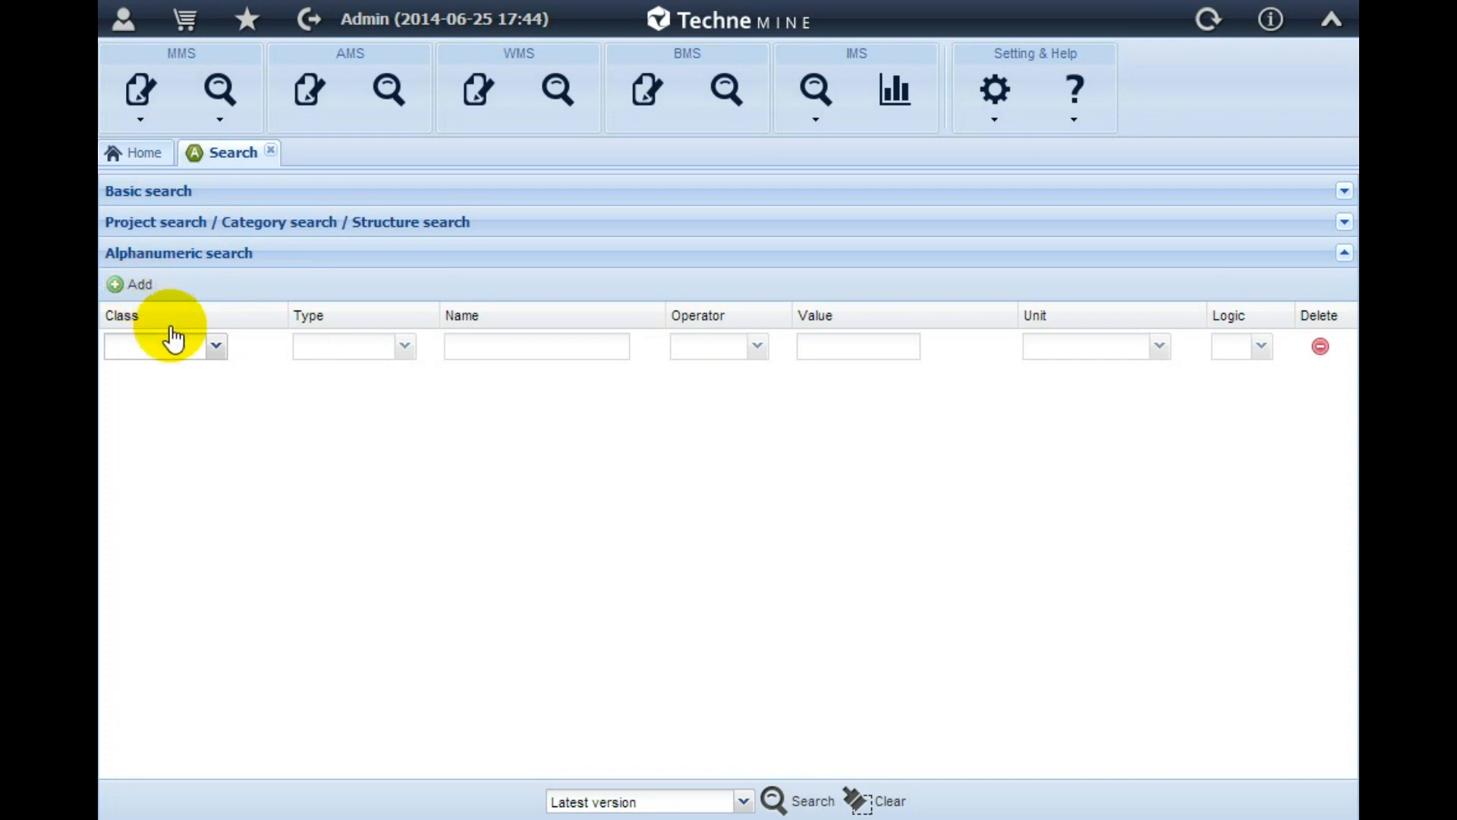
Set the first condition's class to Material, its type to Name and its name to benzotriazole
{"action": "left_click", "coordinate": [217, 349]}
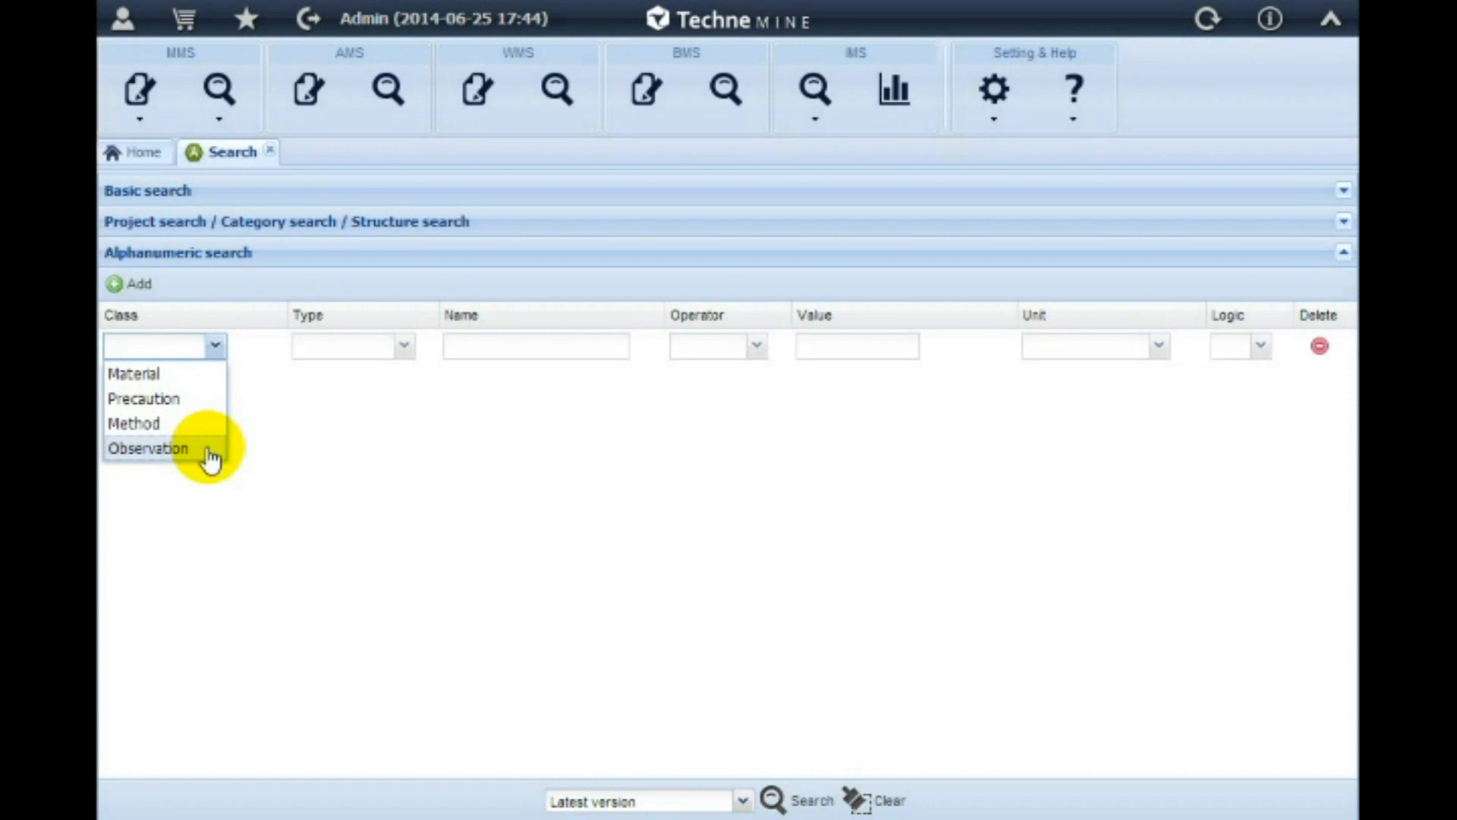
{"action": "left_click", "coordinate": [206, 376]}
{"action": "left_click", "coordinate": [395, 349]}
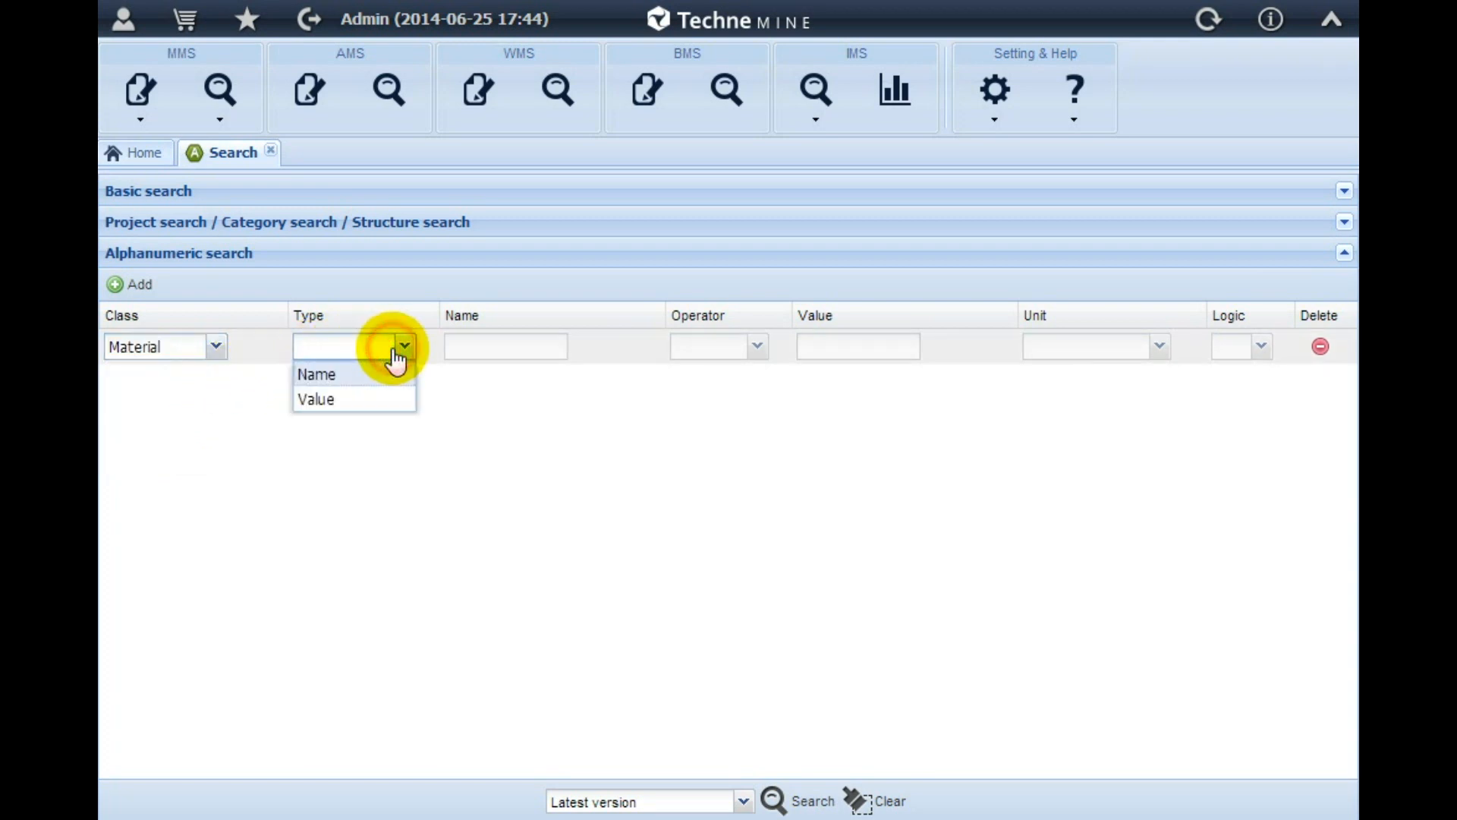
{"action": "left_click", "coordinate": [382, 379]}
{"action": "left_click", "coordinate": [455, 347]}
{"action": "type", "text": "benzotriazole"}
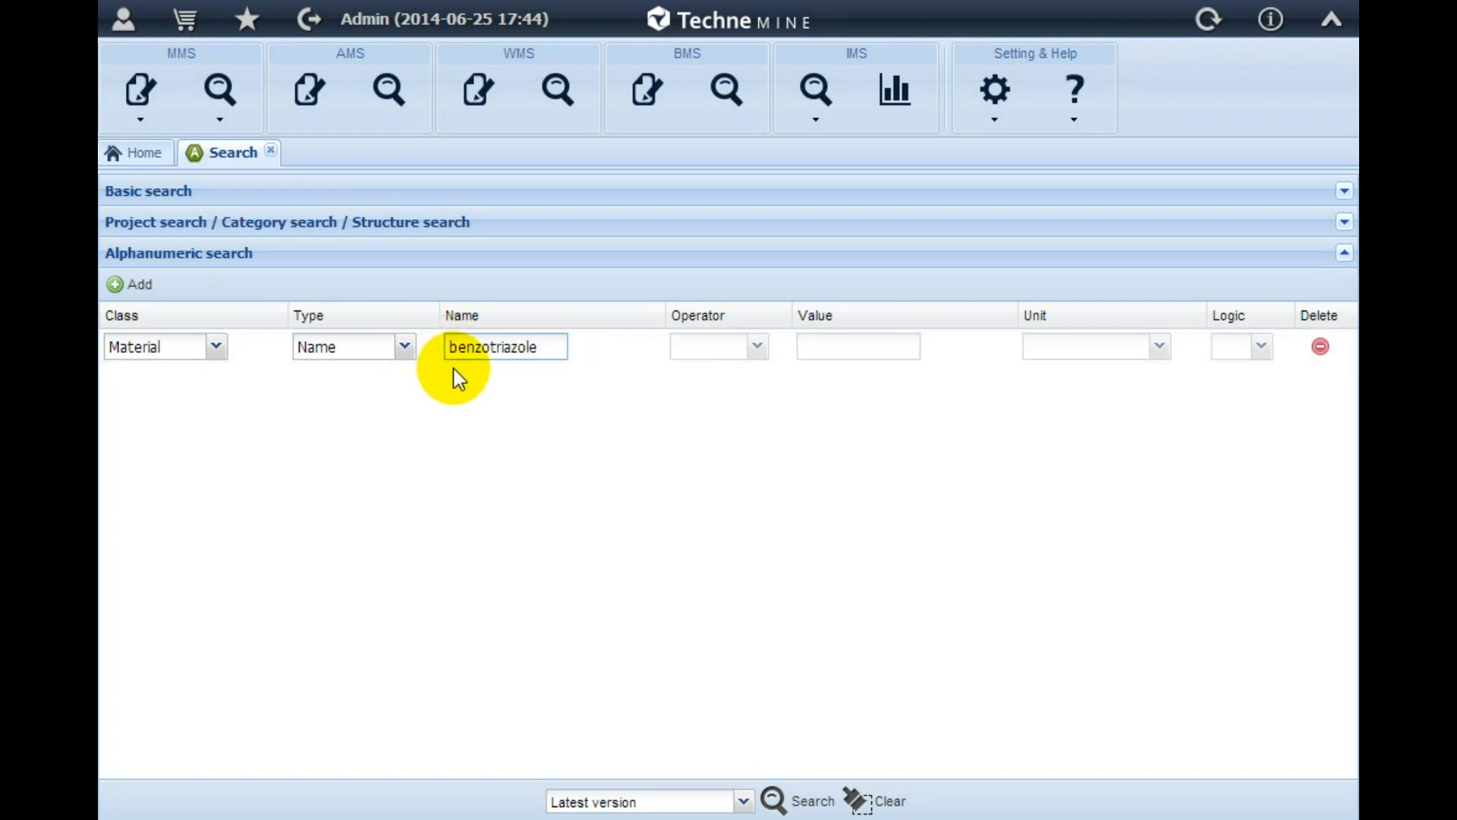
Change the benzotriazole condition's type to Value and specify a Range of 5~20 vol%
{"action": "left_click", "coordinate": [405, 348]}
{"action": "left_click", "coordinate": [392, 399]}
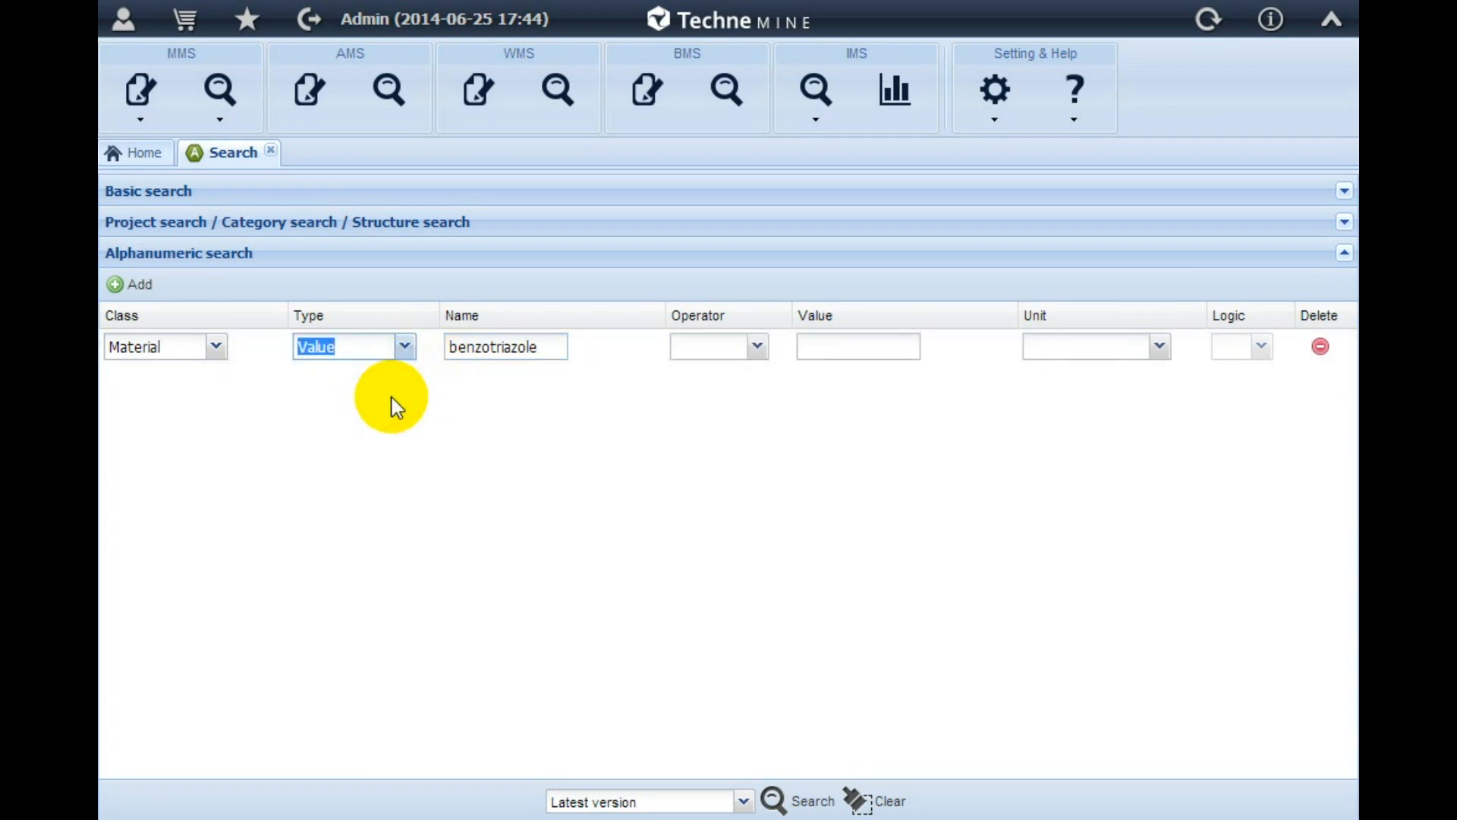
{"action": "left_click", "coordinate": [757, 347]}
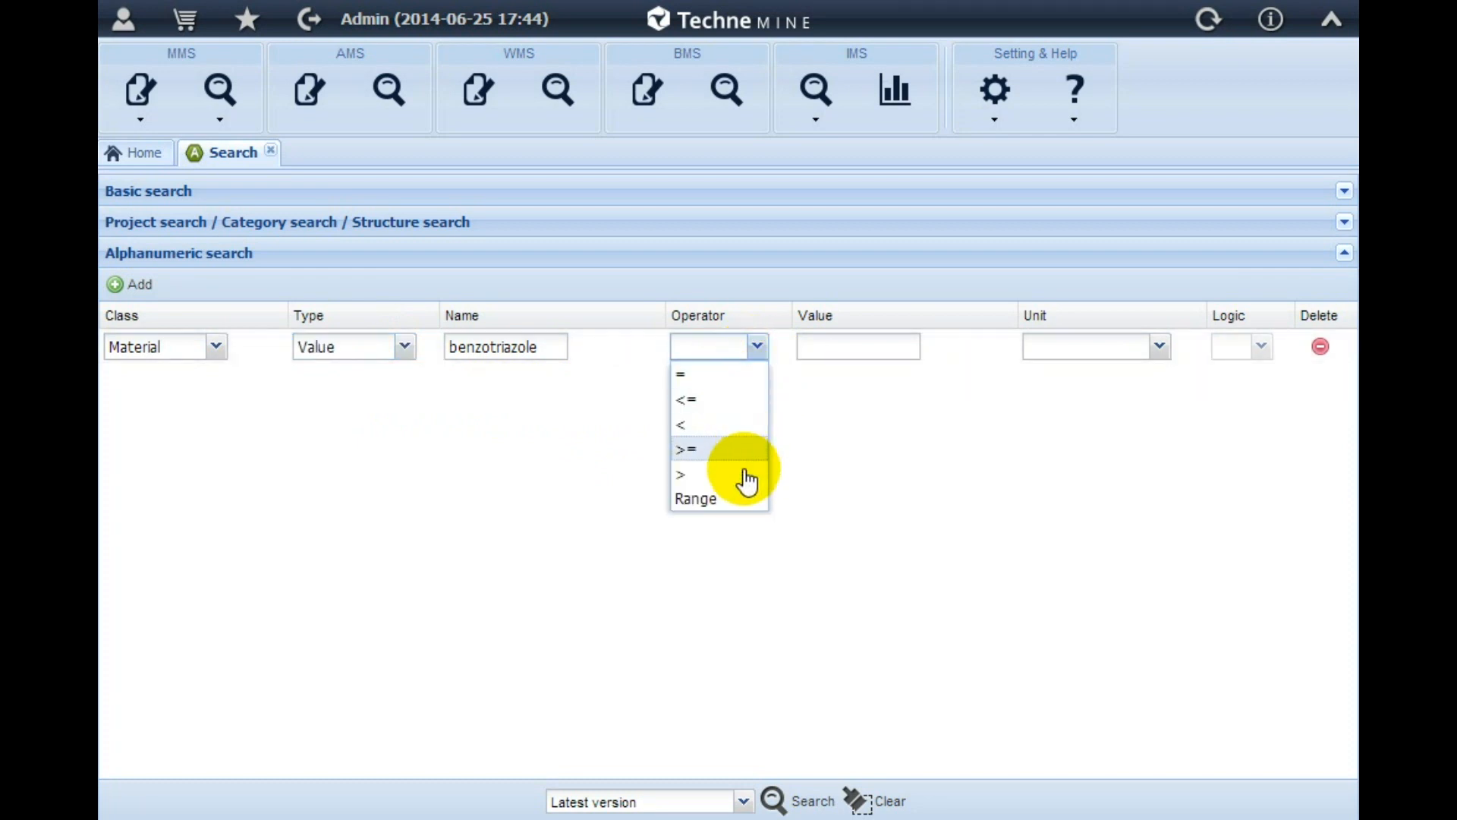
{"action": "left_click", "coordinate": [741, 498]}
{"action": "left_click", "coordinate": [836, 349]}
{"action": "type", "text": "5~20"}
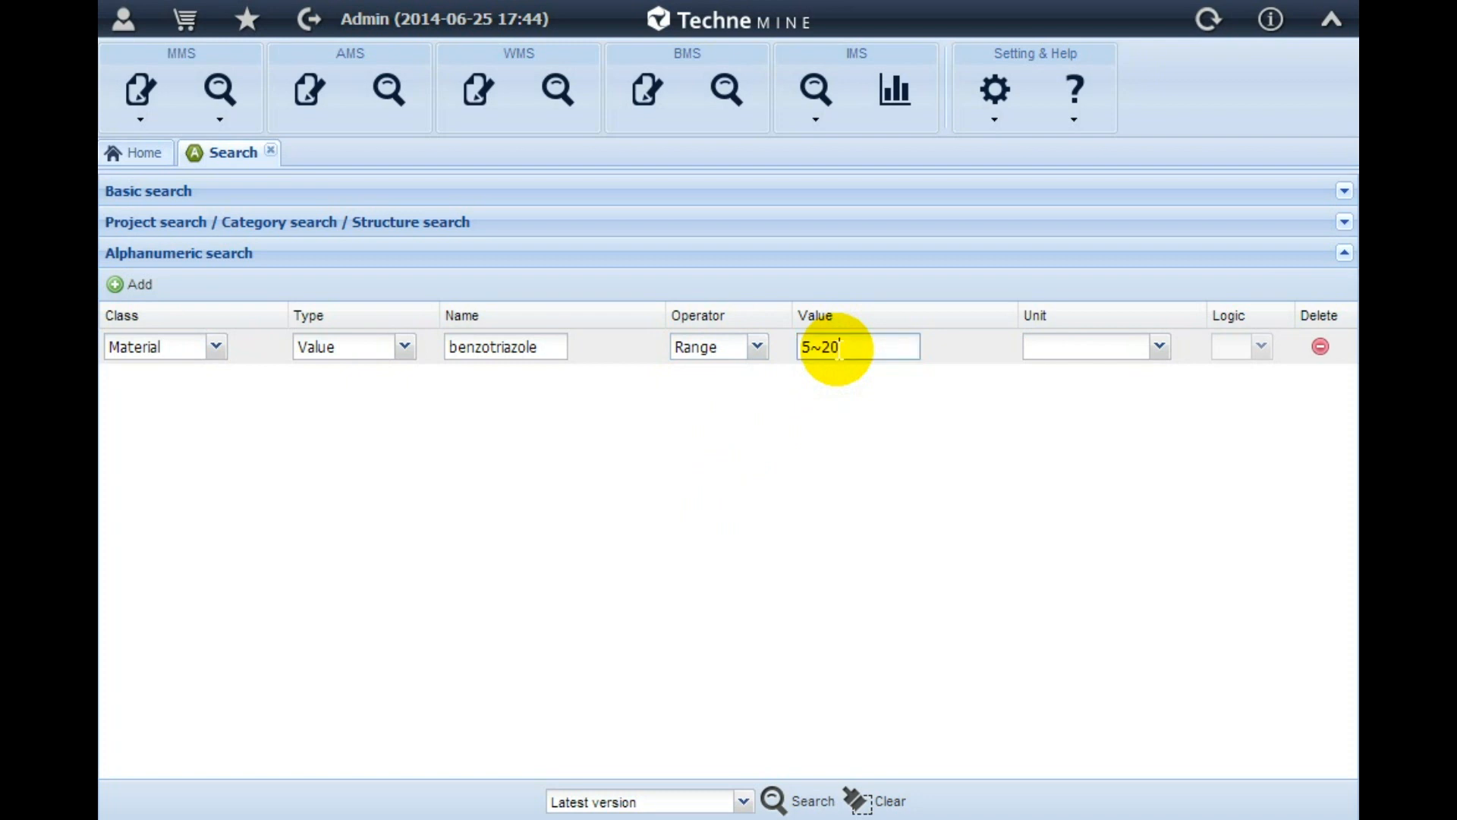
{"action": "left_click", "coordinate": [1160, 348]}
{"action": "left_click_drag", "start_coordinate": [1161, 394], "coordinate": [1166, 476]}
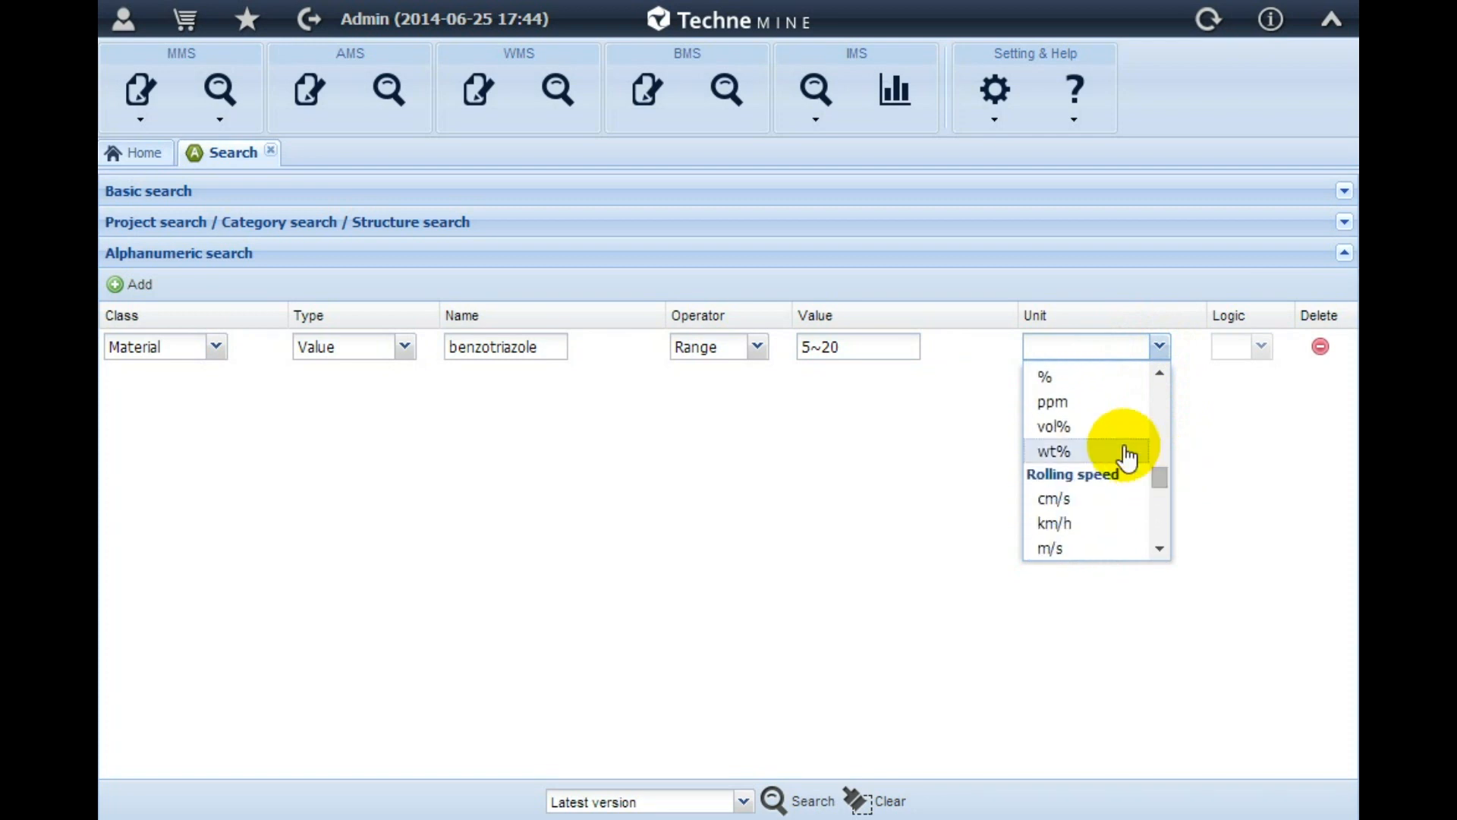
{"action": "left_click", "coordinate": [1091, 428]}
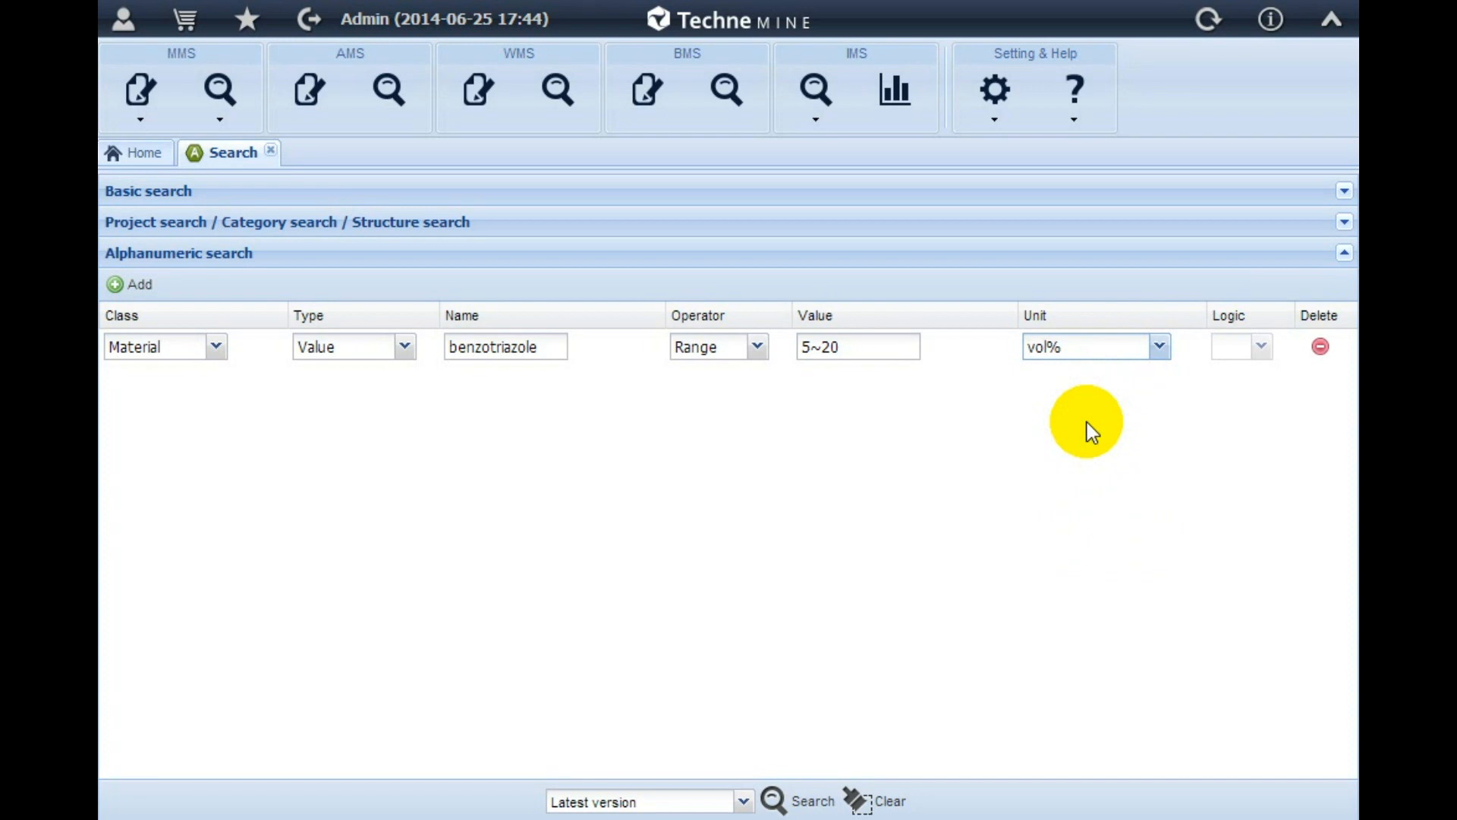
Add a second condition with class Precaution, type Name and the suggested name Agitator
{"action": "left_click", "coordinate": [135, 284]}
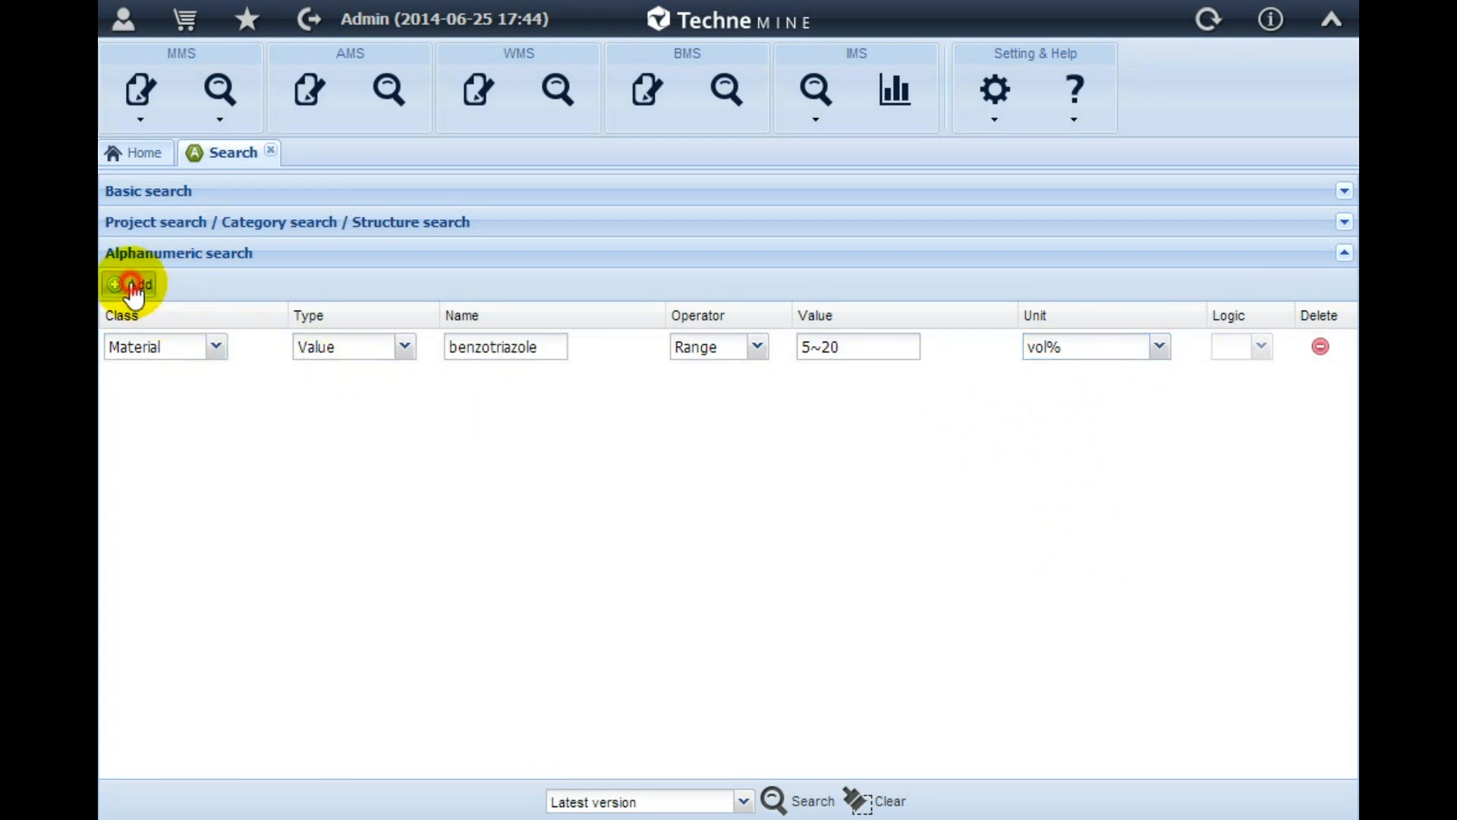
{"action": "left_click", "coordinate": [217, 382]}
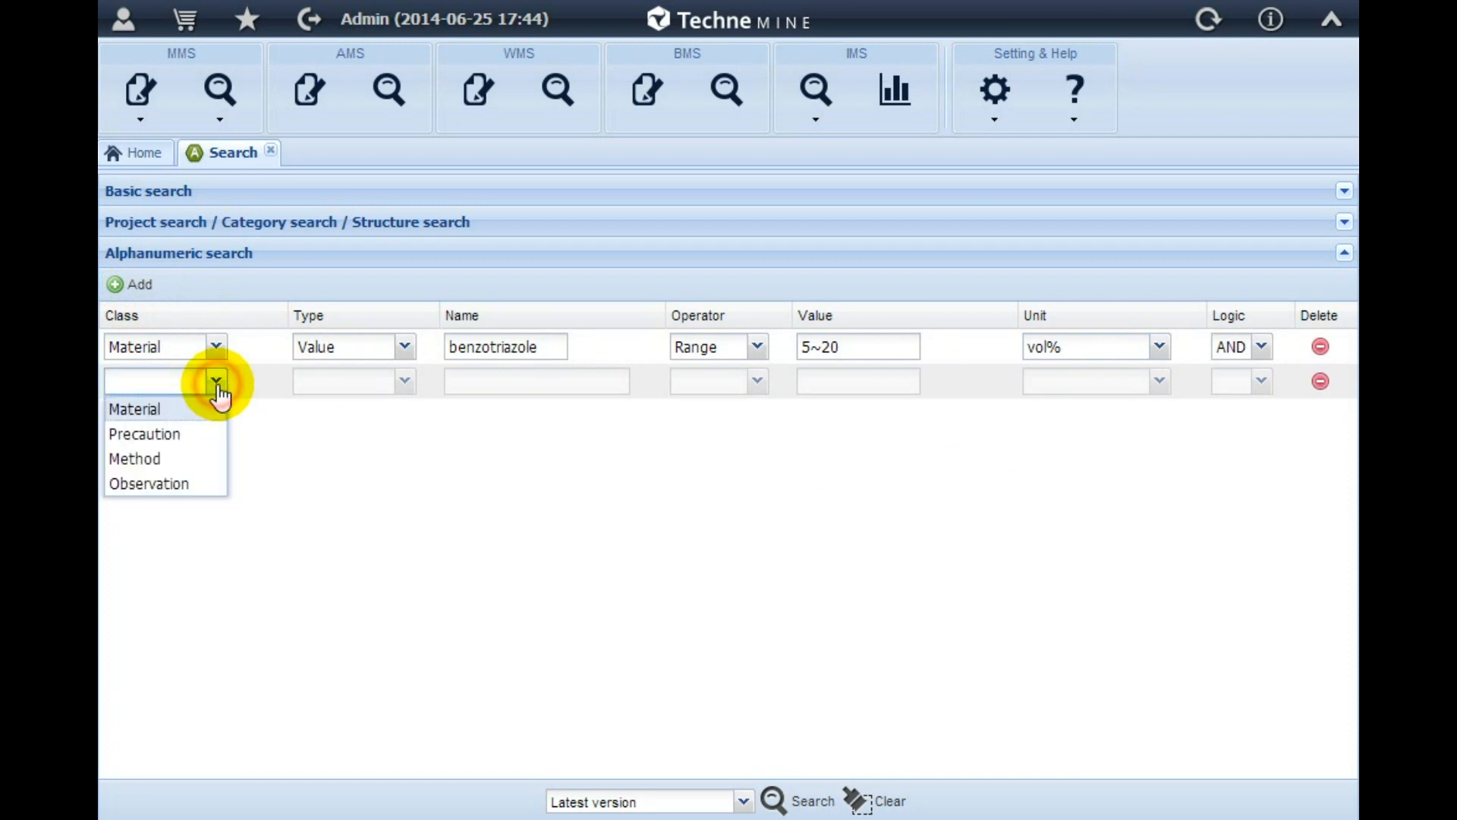
{"action": "left_click", "coordinate": [203, 429]}
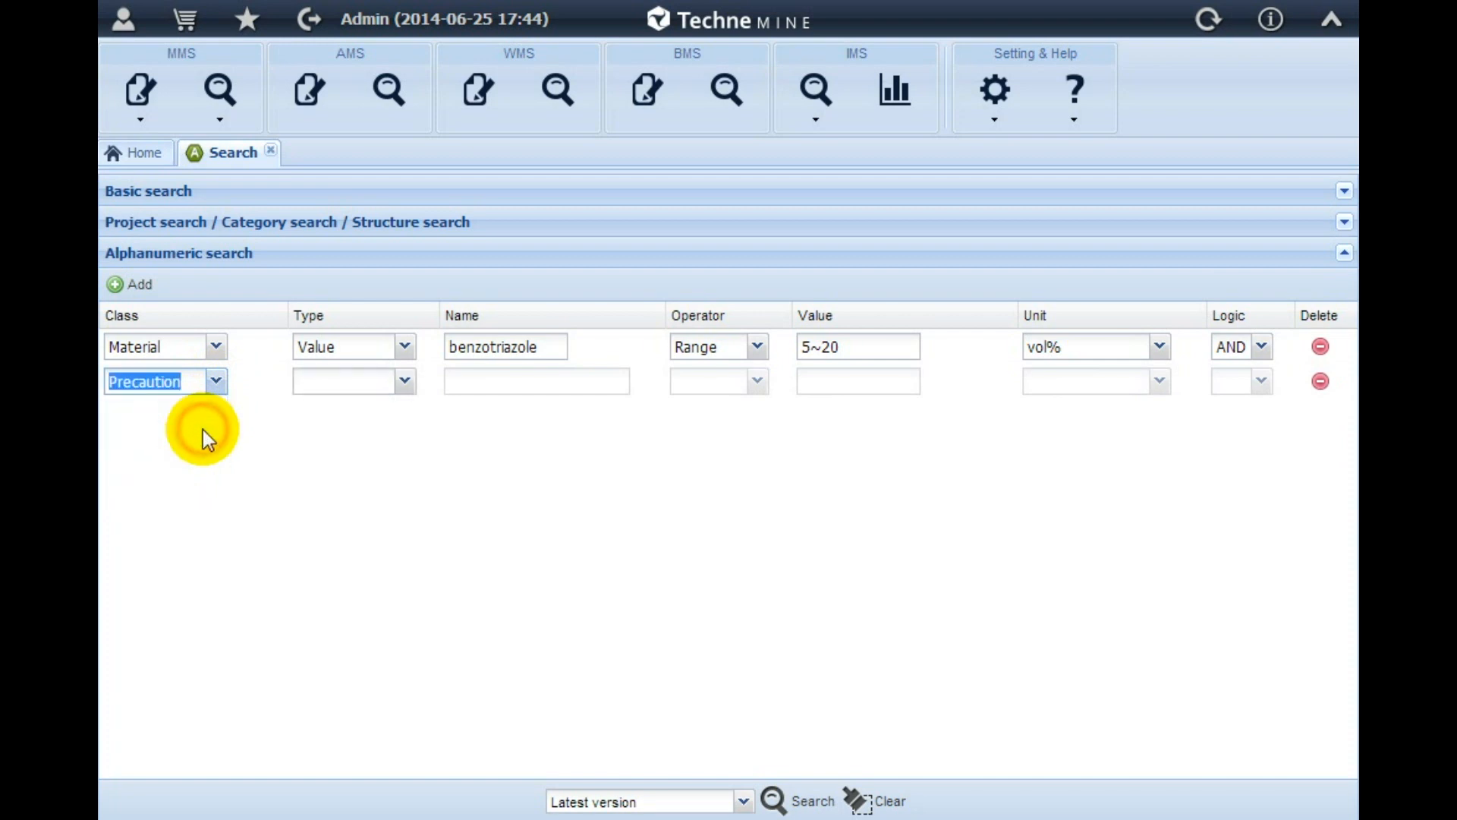
{"action": "left_click", "coordinate": [405, 382]}
{"action": "left_click", "coordinate": [397, 408]}
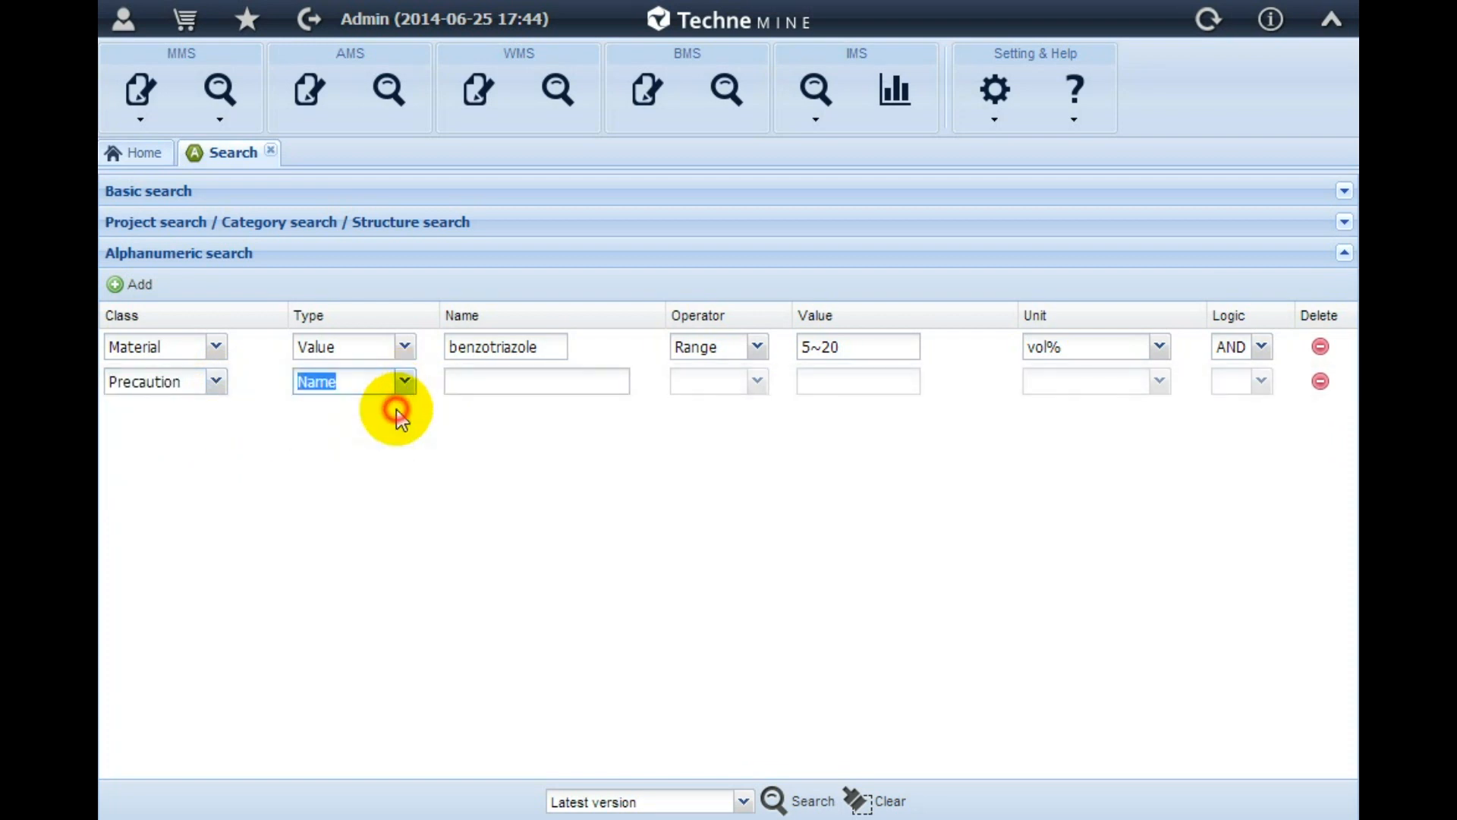
{"action": "left_click", "coordinate": [459, 376]}
{"action": "type", "text": "ator"}
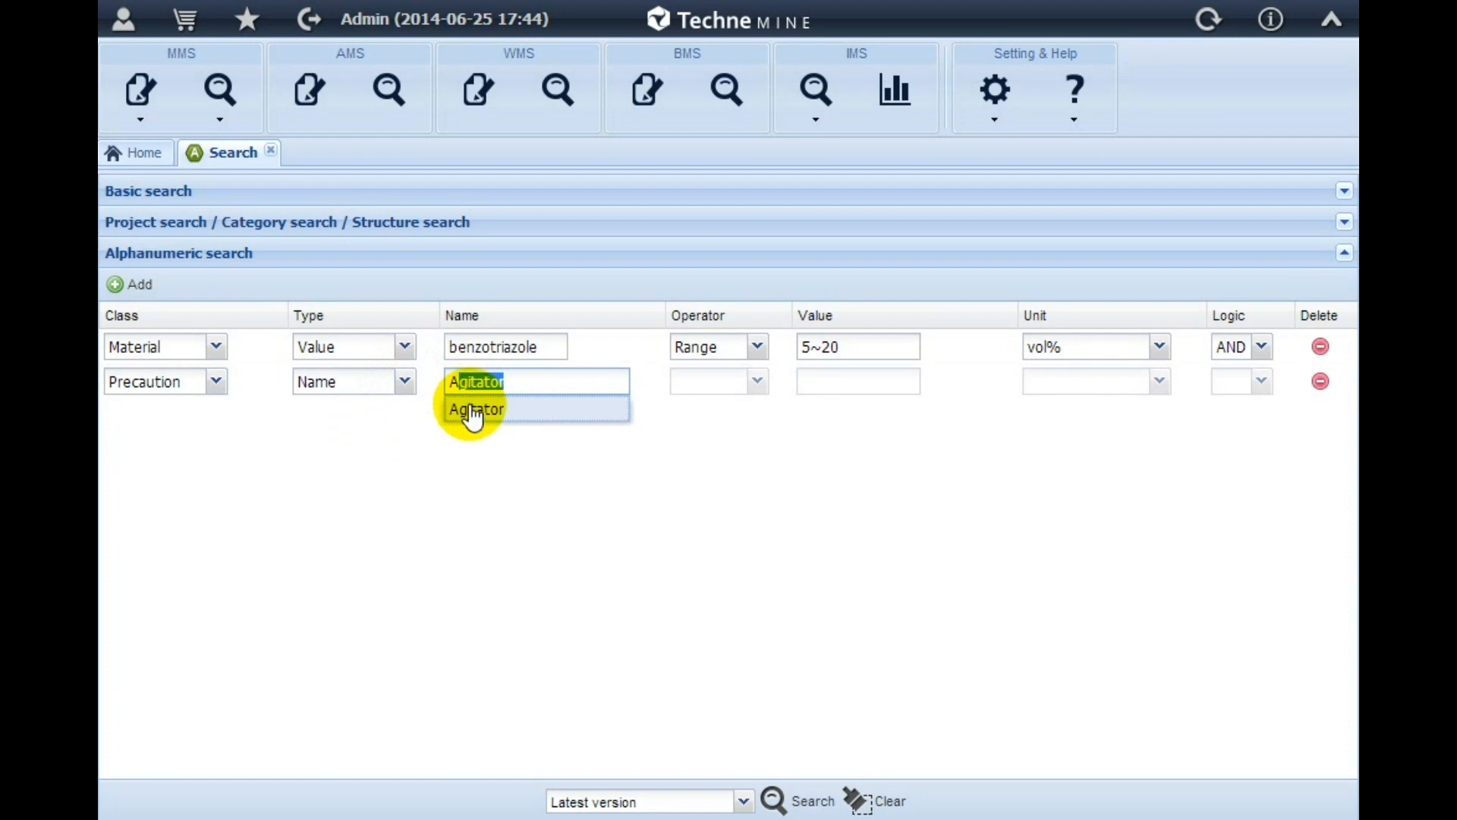
{"action": "left_click", "coordinate": [471, 410]}
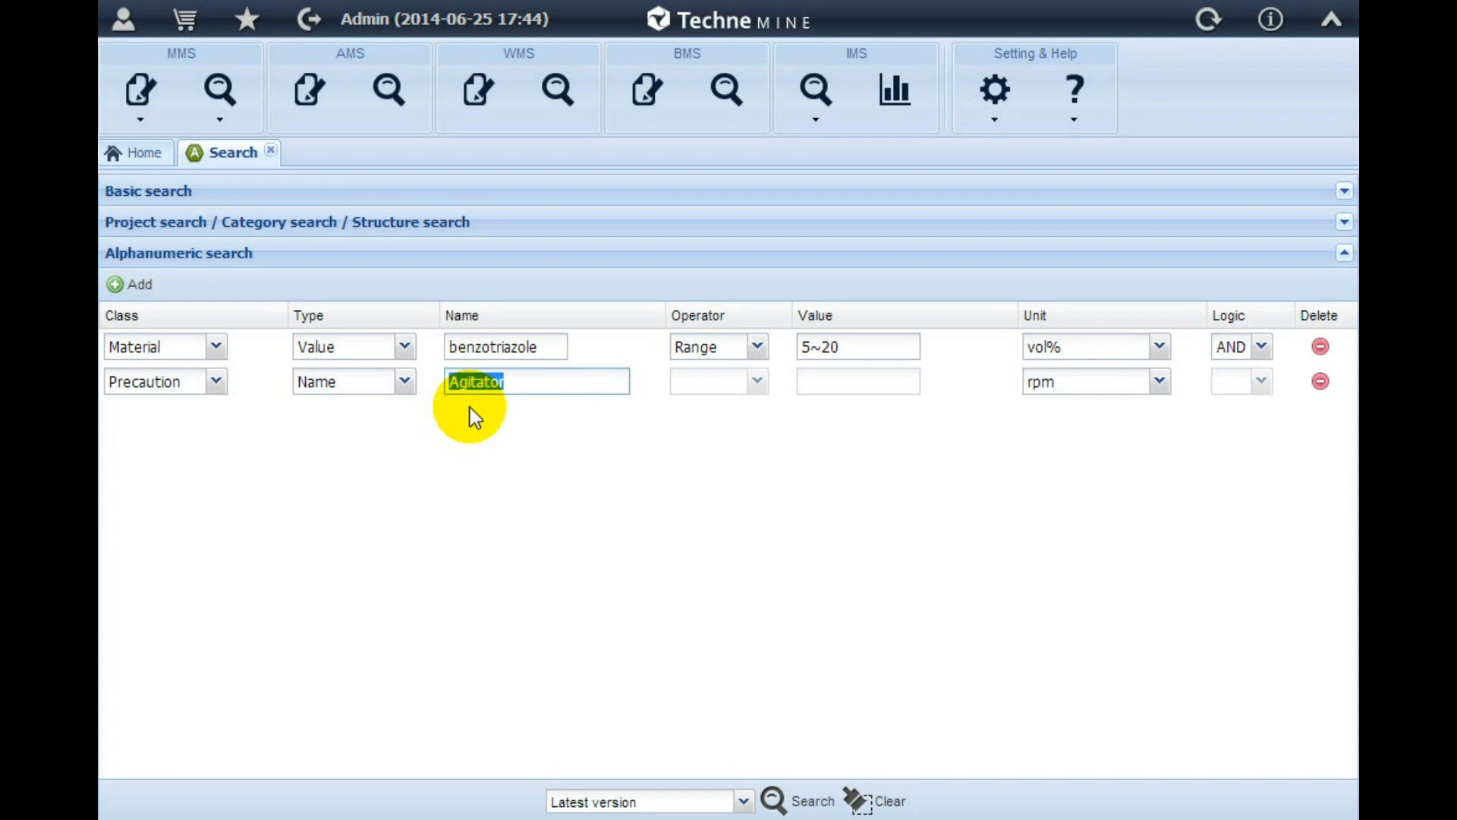
Run the search and open version 2.5 of "Formulation of cleaning agent - v1" from the results
{"action": "left_click", "coordinate": [806, 809]}
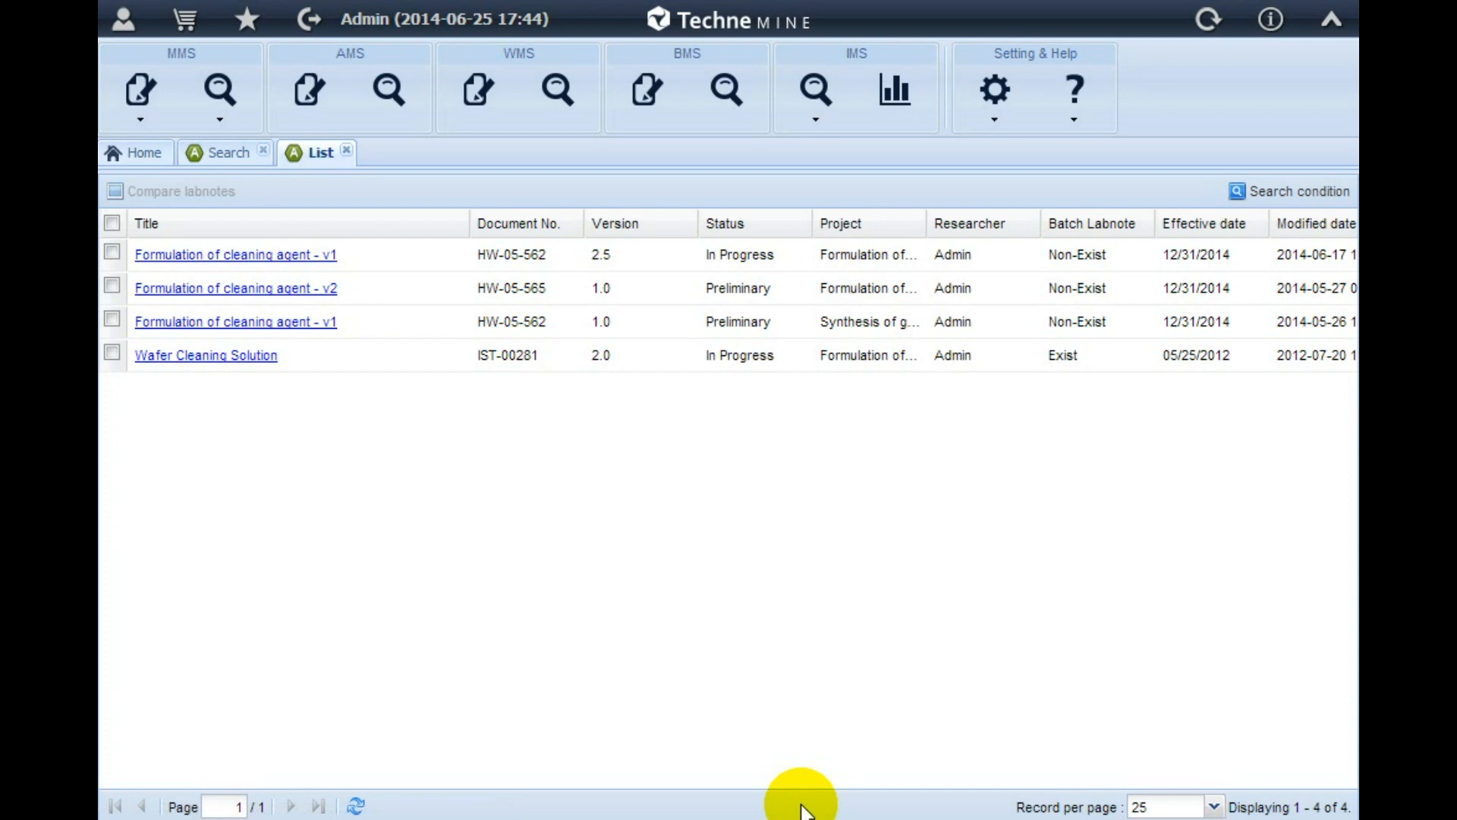
{"action": "left_click", "coordinate": [293, 254]}
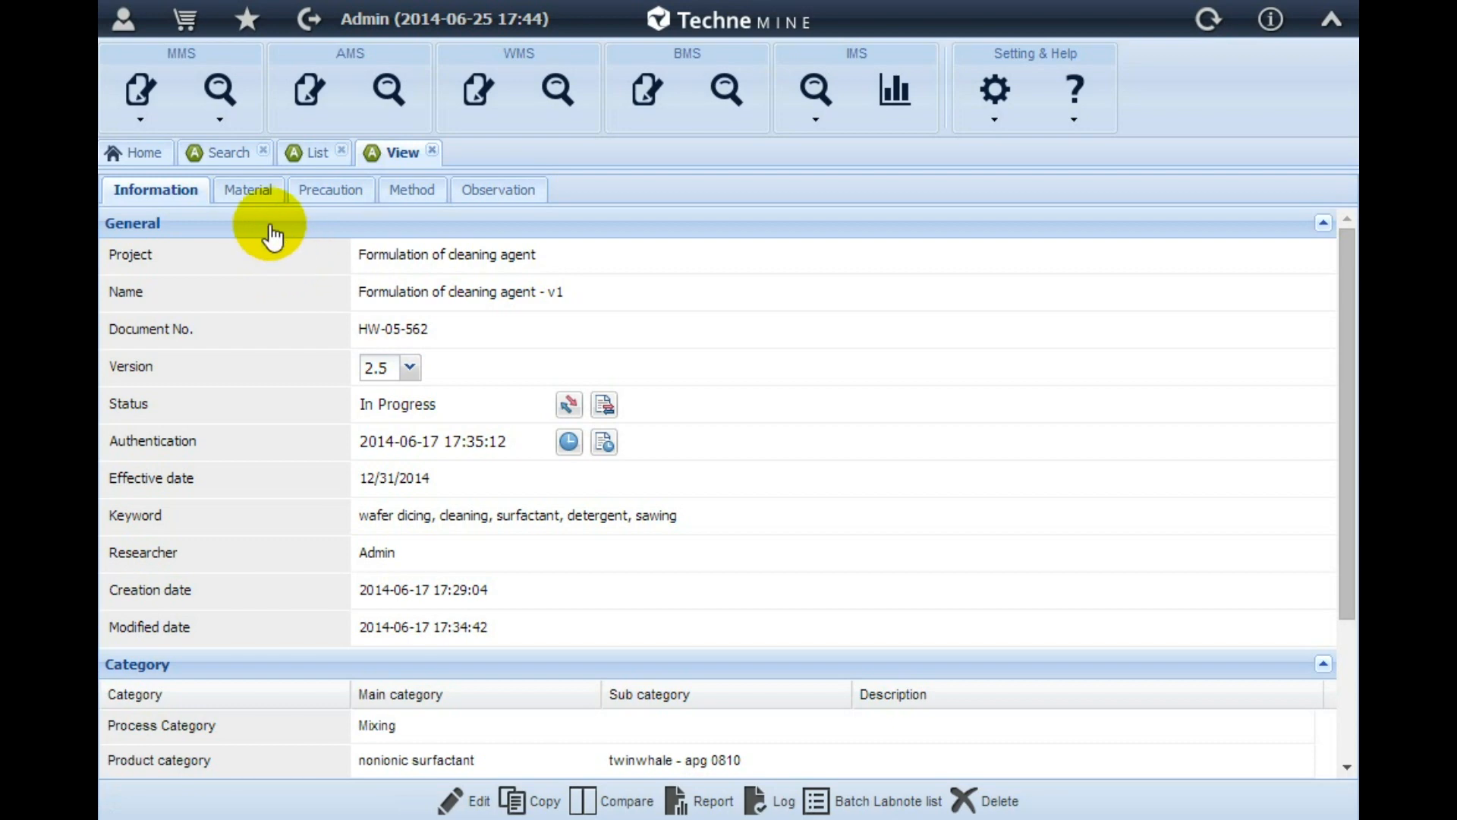
Examine the record's material, precaution, method and observation data as well as its general information
{"action": "left_click", "coordinate": [253, 194]}
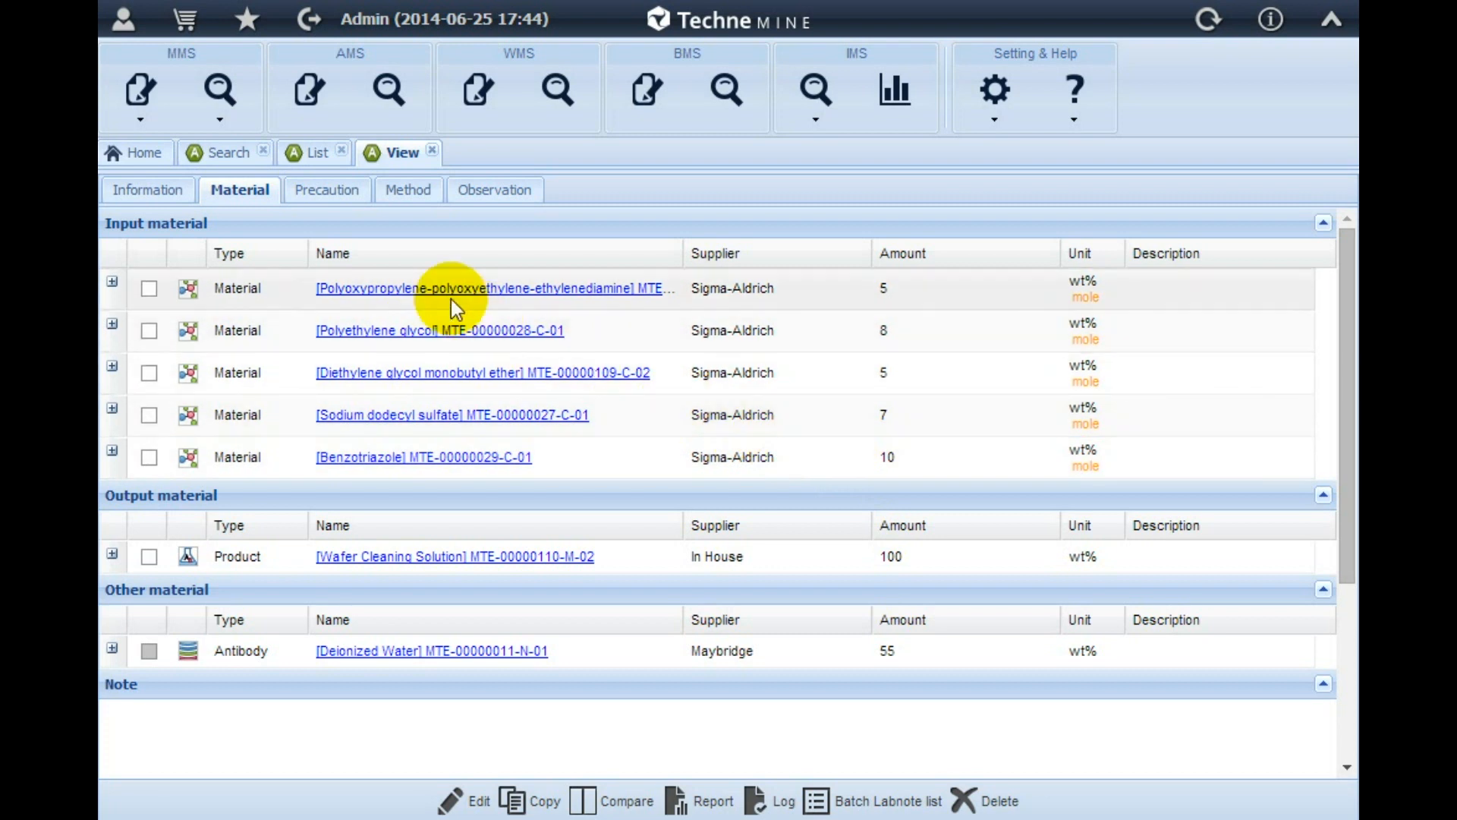
{"action": "left_click", "coordinate": [320, 196]}
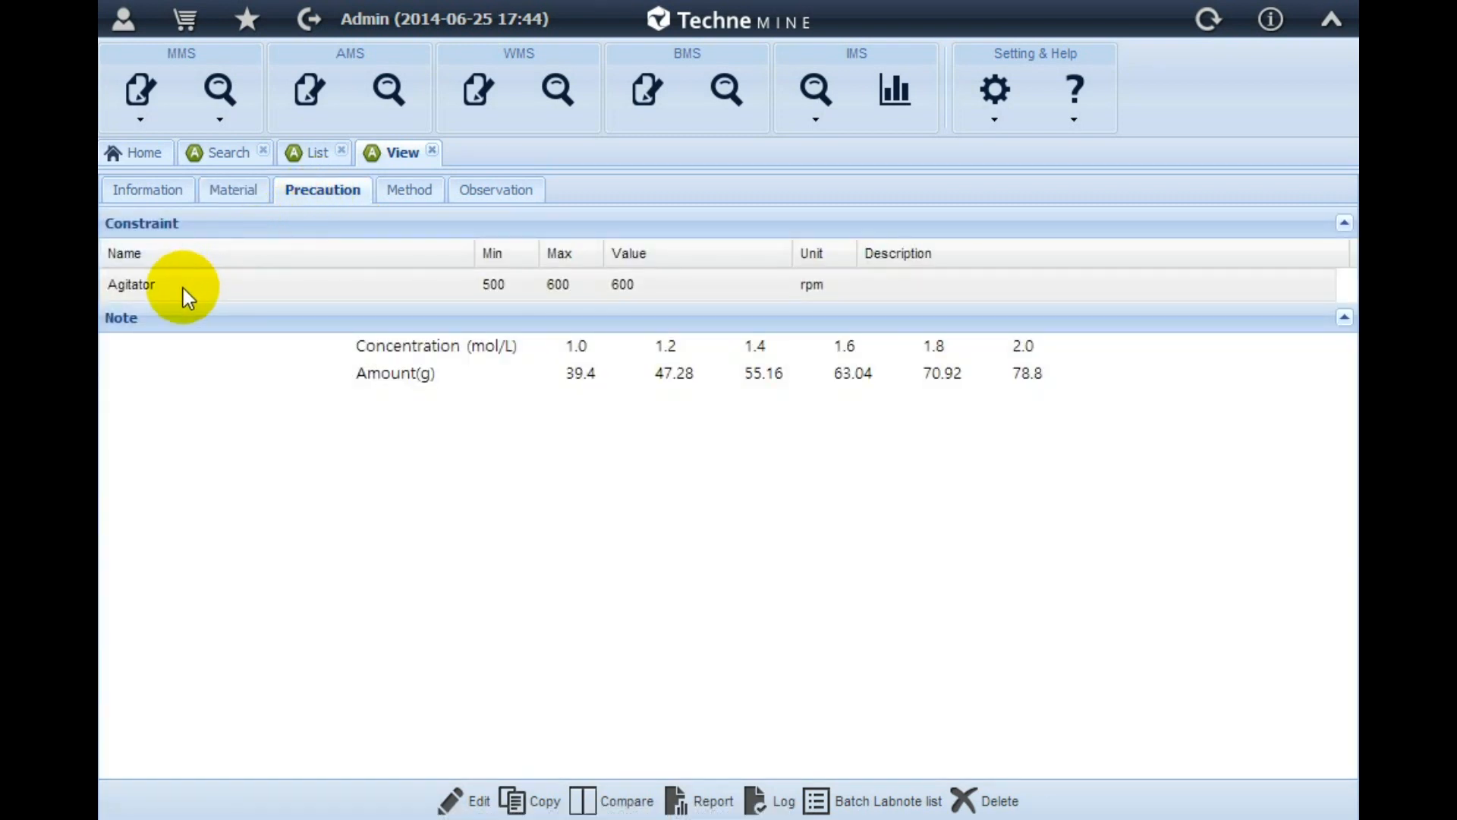
{"action": "left_click", "coordinate": [149, 196]}
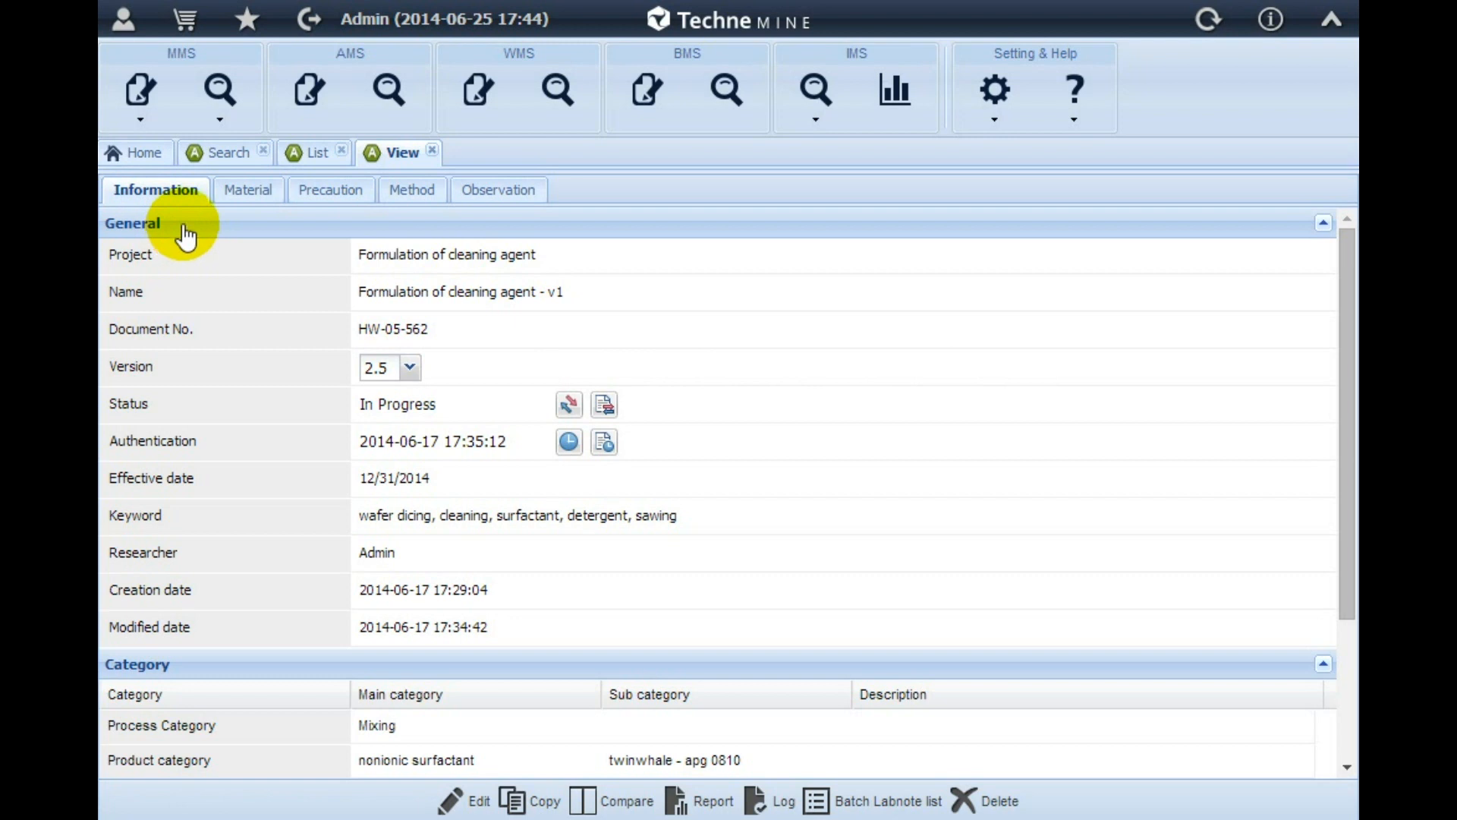
{"action": "left_click", "coordinate": [248, 196]}
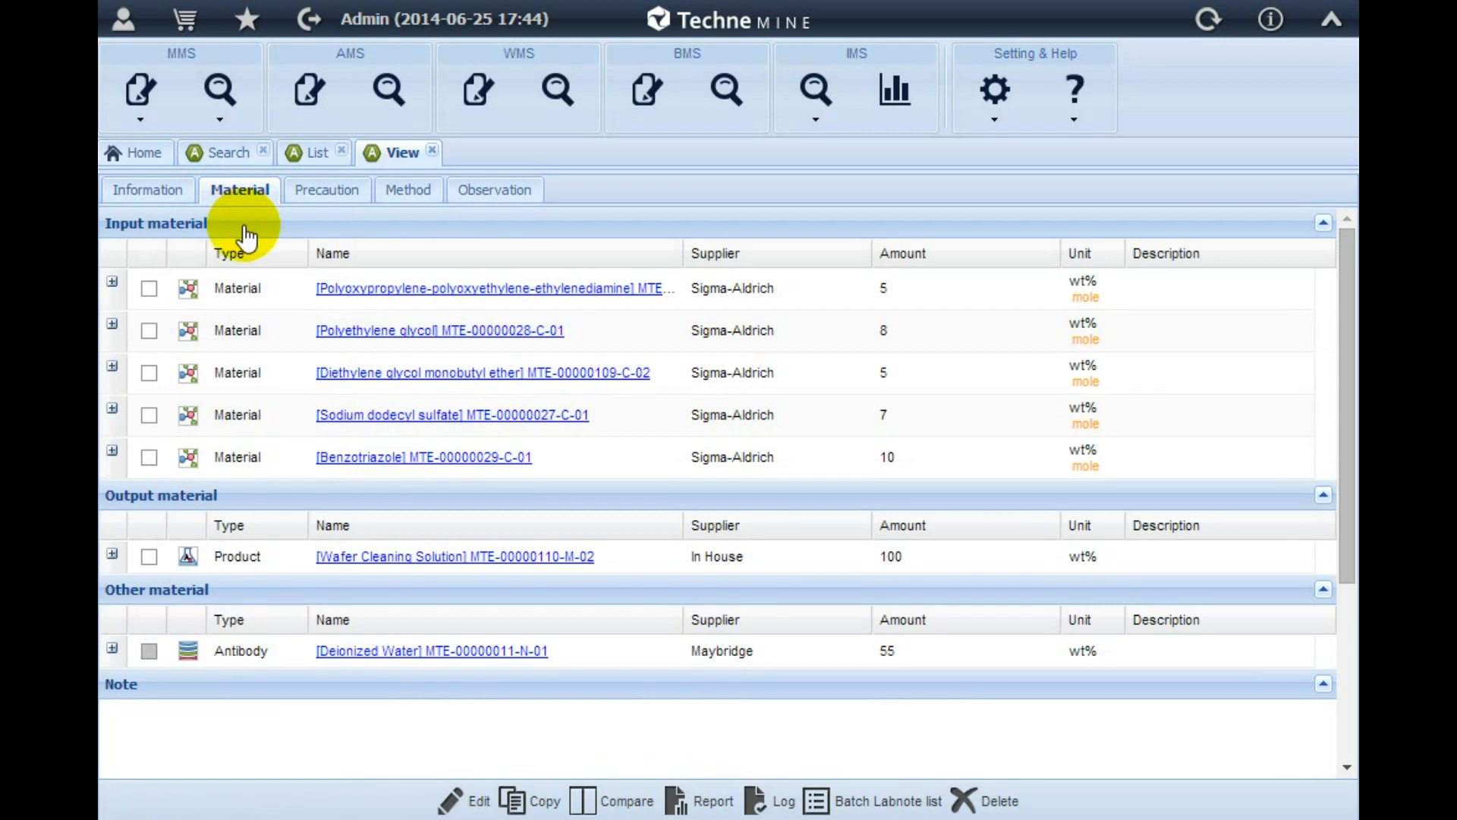
{"action": "left_click", "coordinate": [334, 198]}
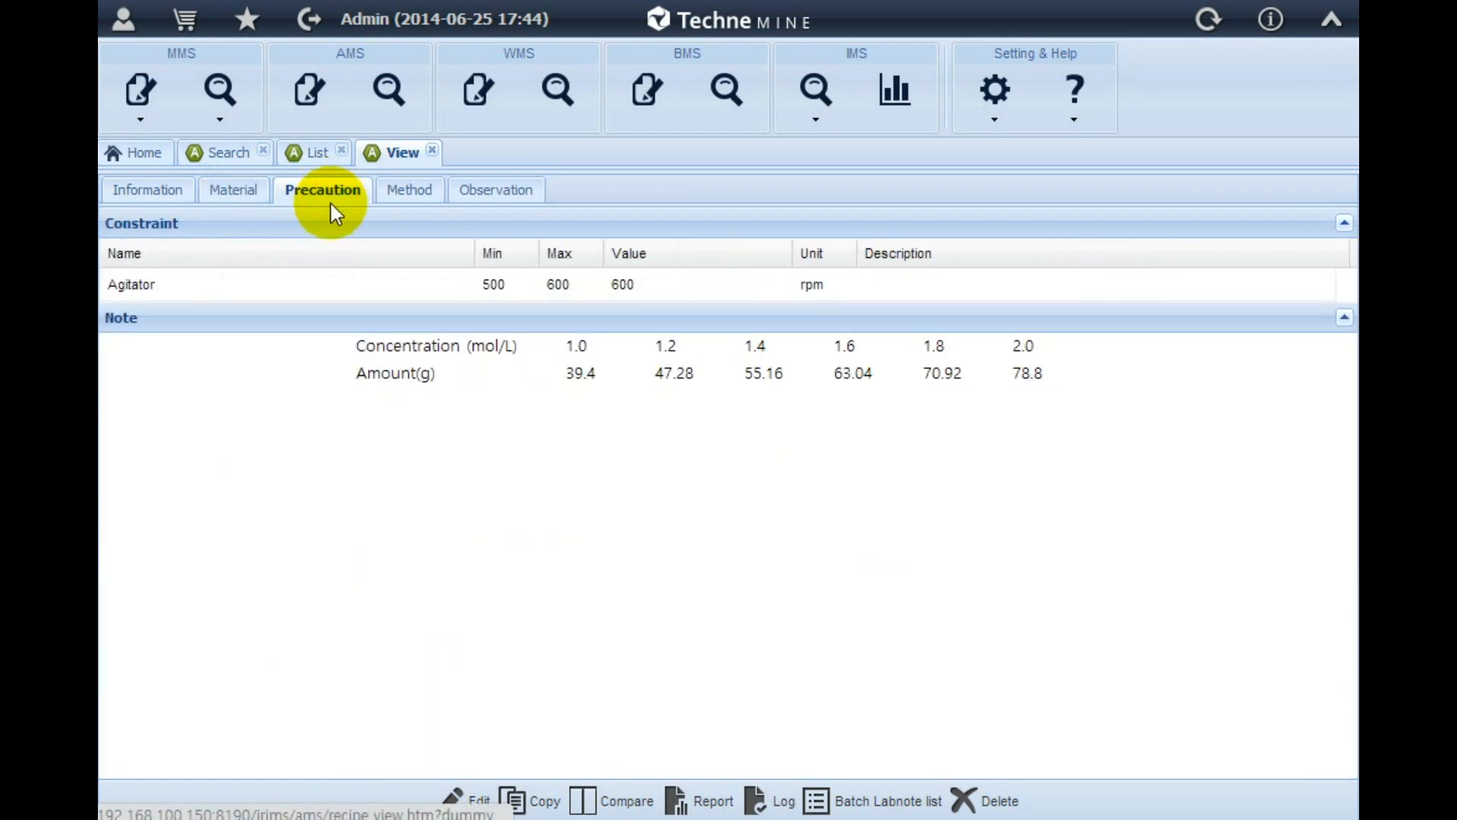
{"action": "left_click", "coordinate": [404, 192]}
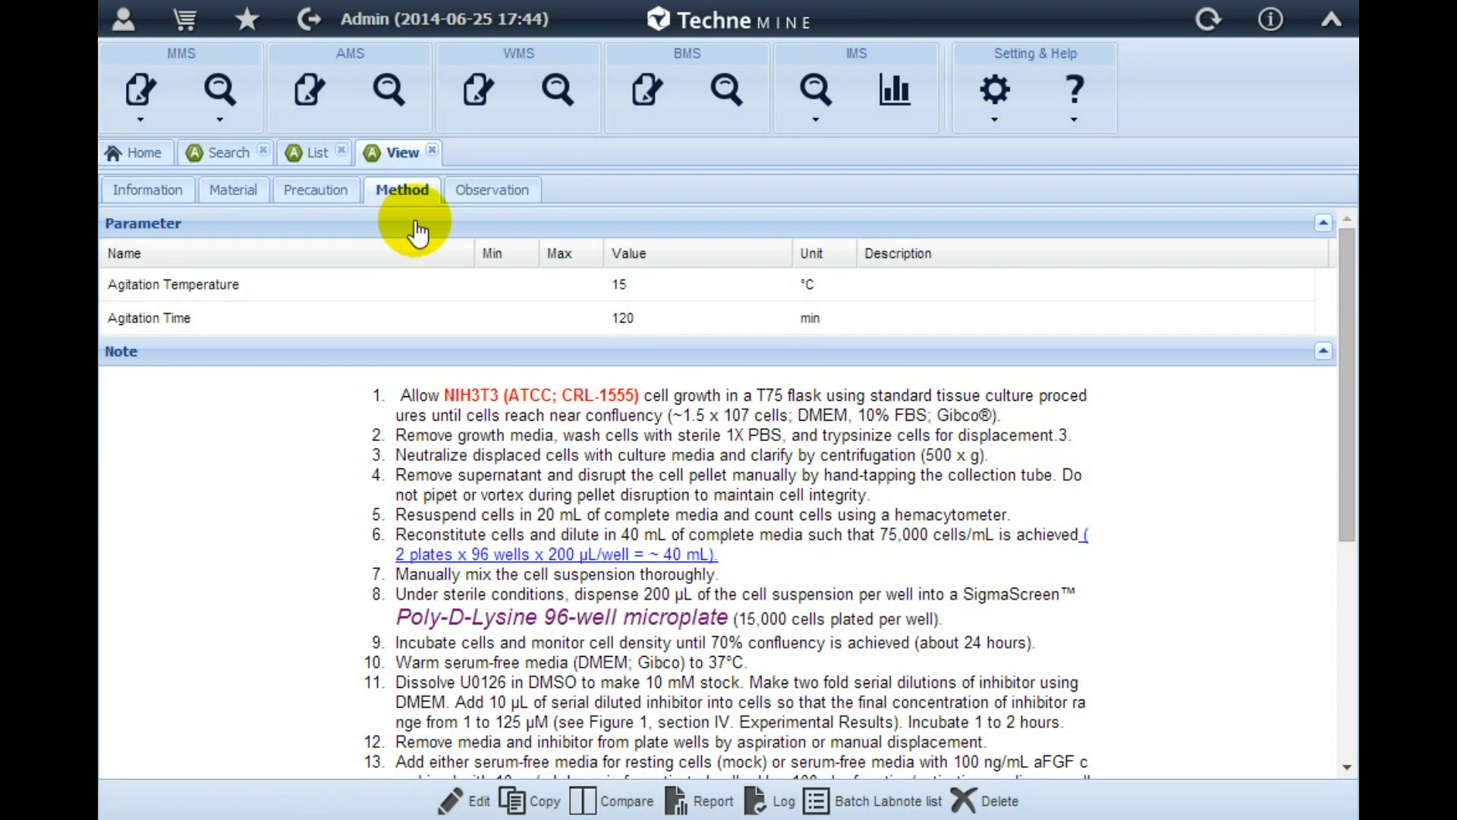
{"action": "left_click", "coordinate": [478, 199]}
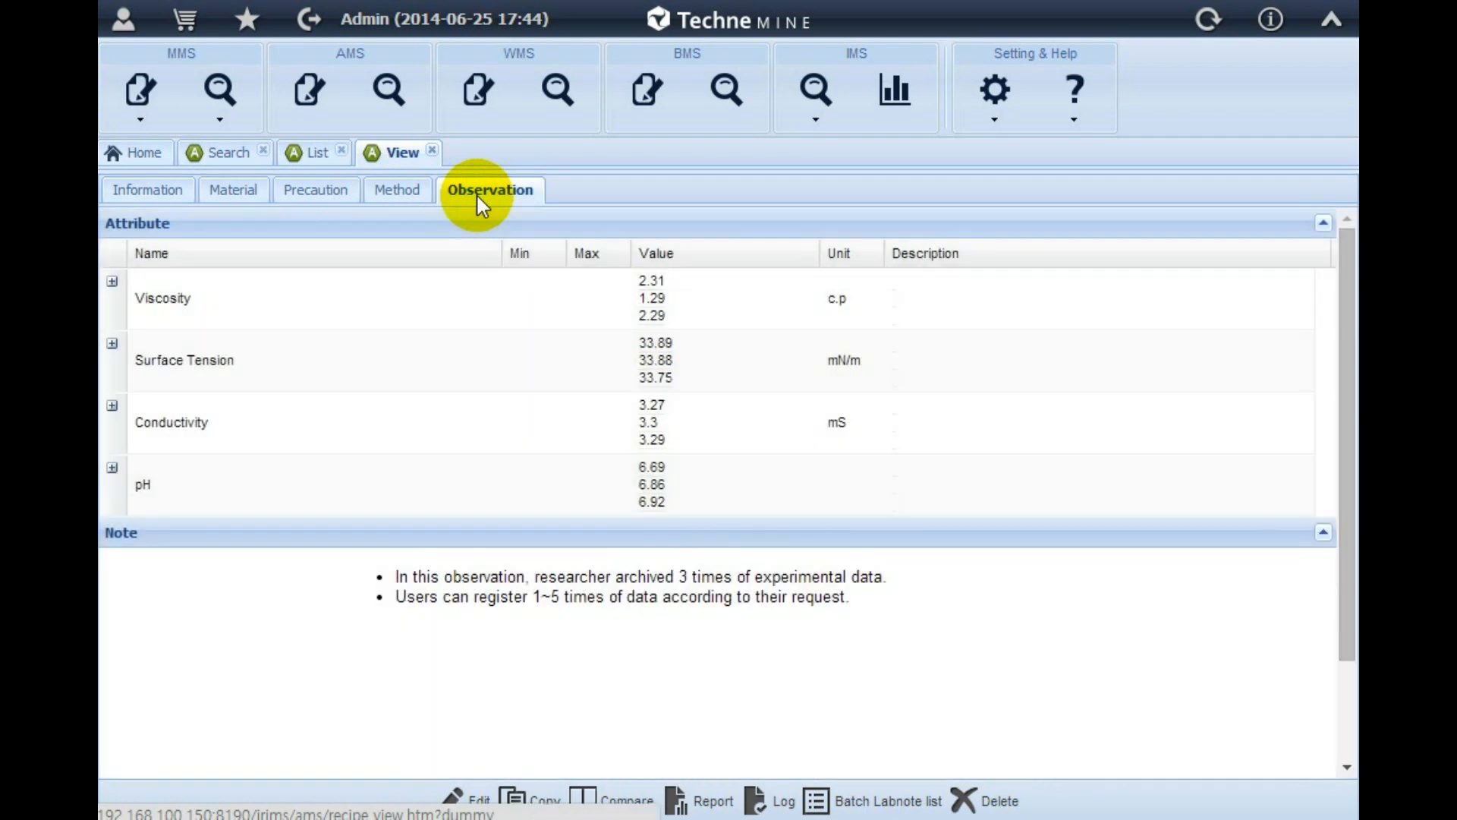
{"action": "left_click", "coordinate": [406, 200]}
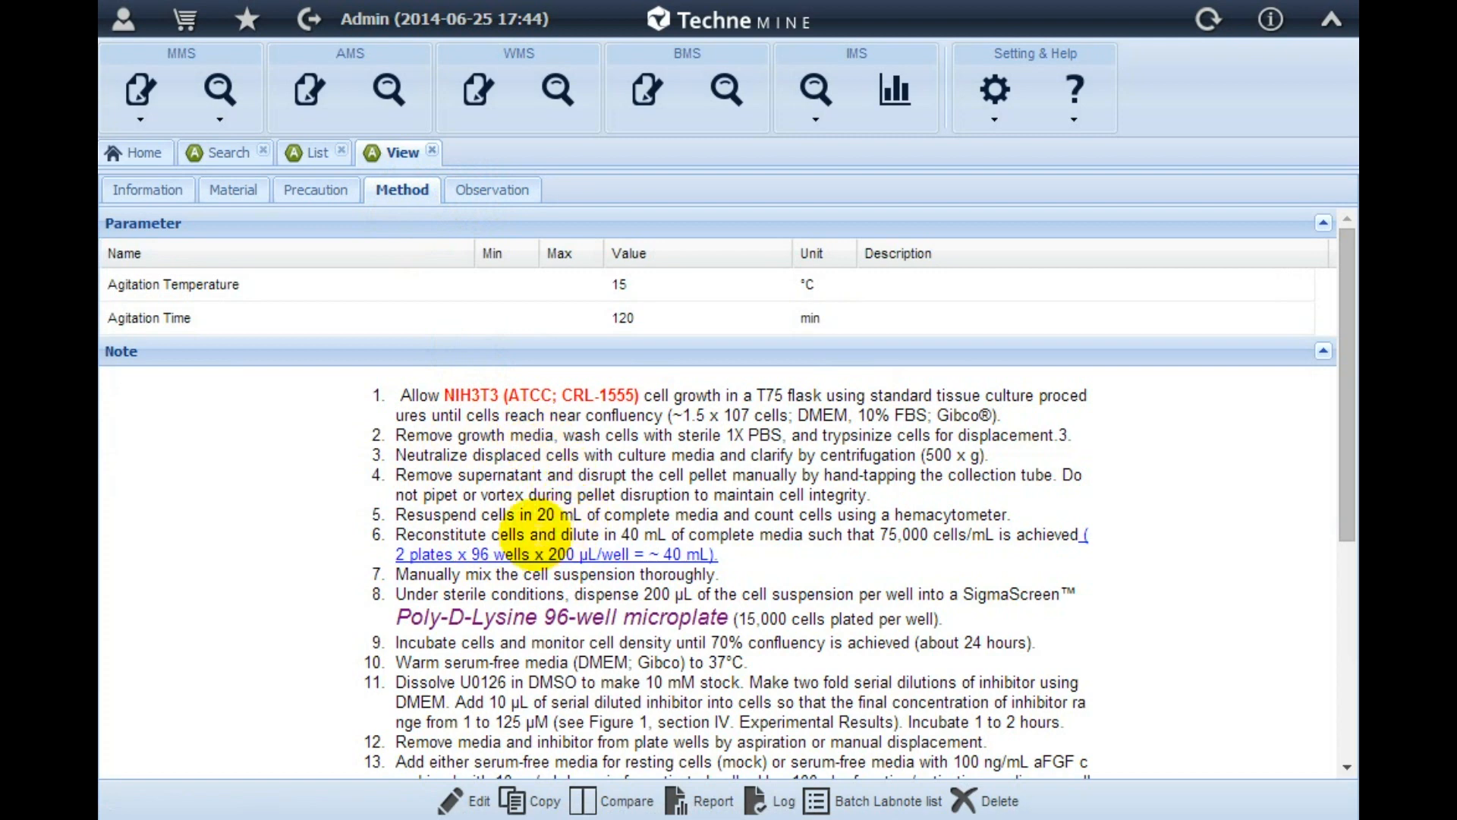
{"action": "scroll", "coordinate": [536, 536], "scroll_direction": "down", "scroll_amount": 5}
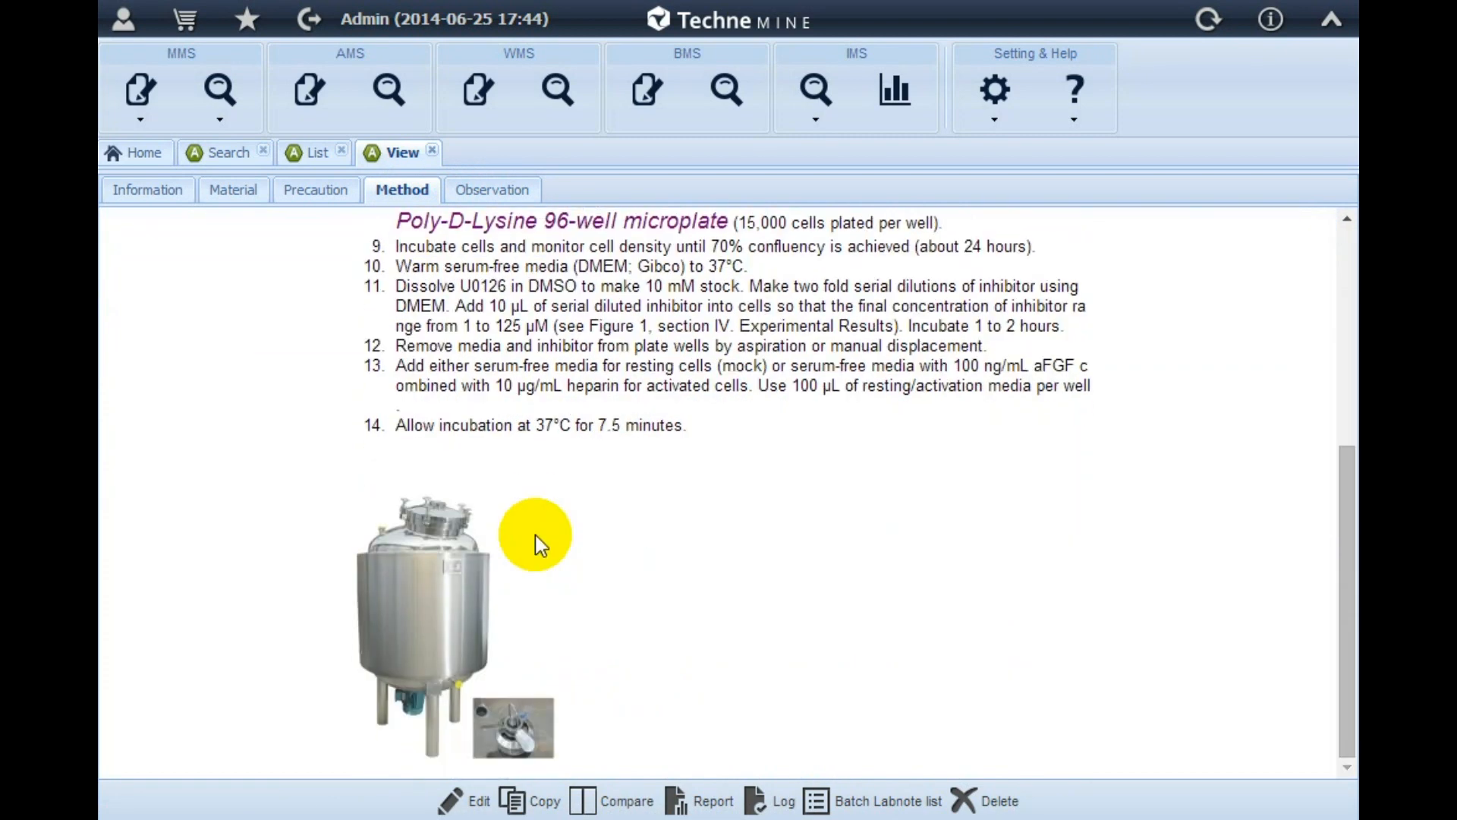
{"action": "left_click", "coordinate": [469, 193]}
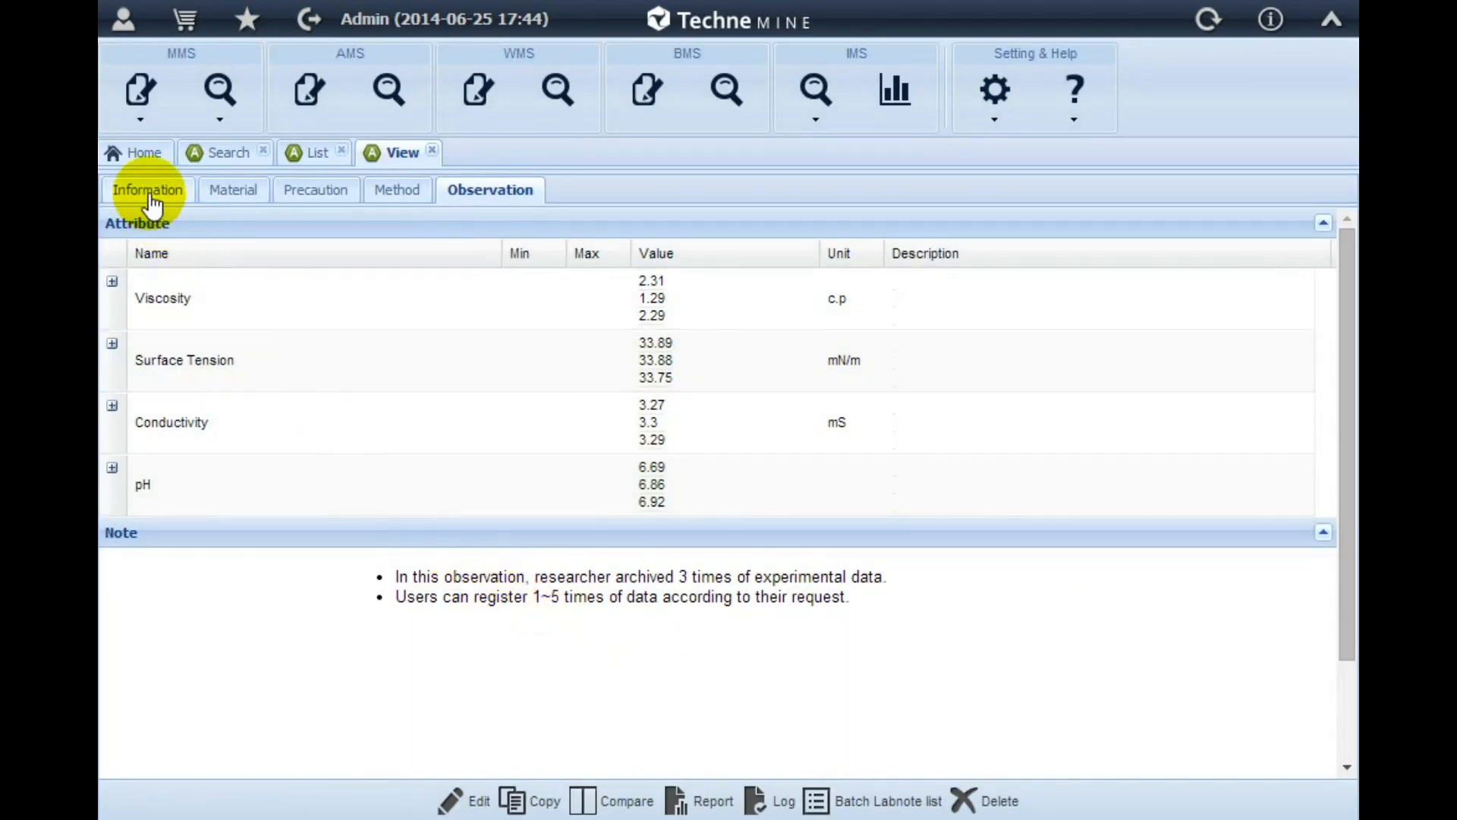
{"action": "left_click", "coordinate": [150, 191]}
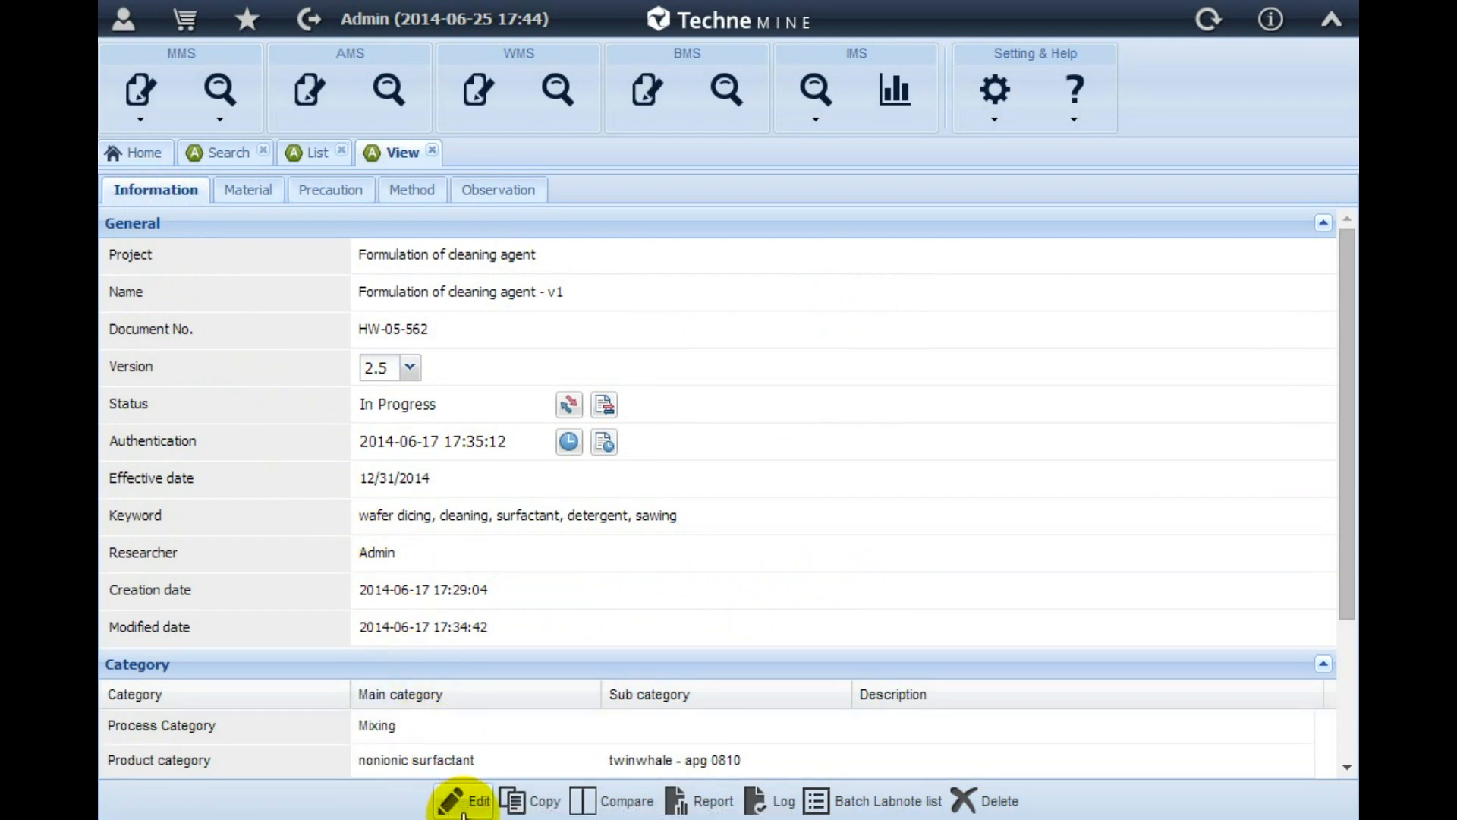
Compare versions 2.0 and 2.5 of the open "Formulation of cleaning agent - v1" record
{"action": "left_click", "coordinate": [410, 368]}
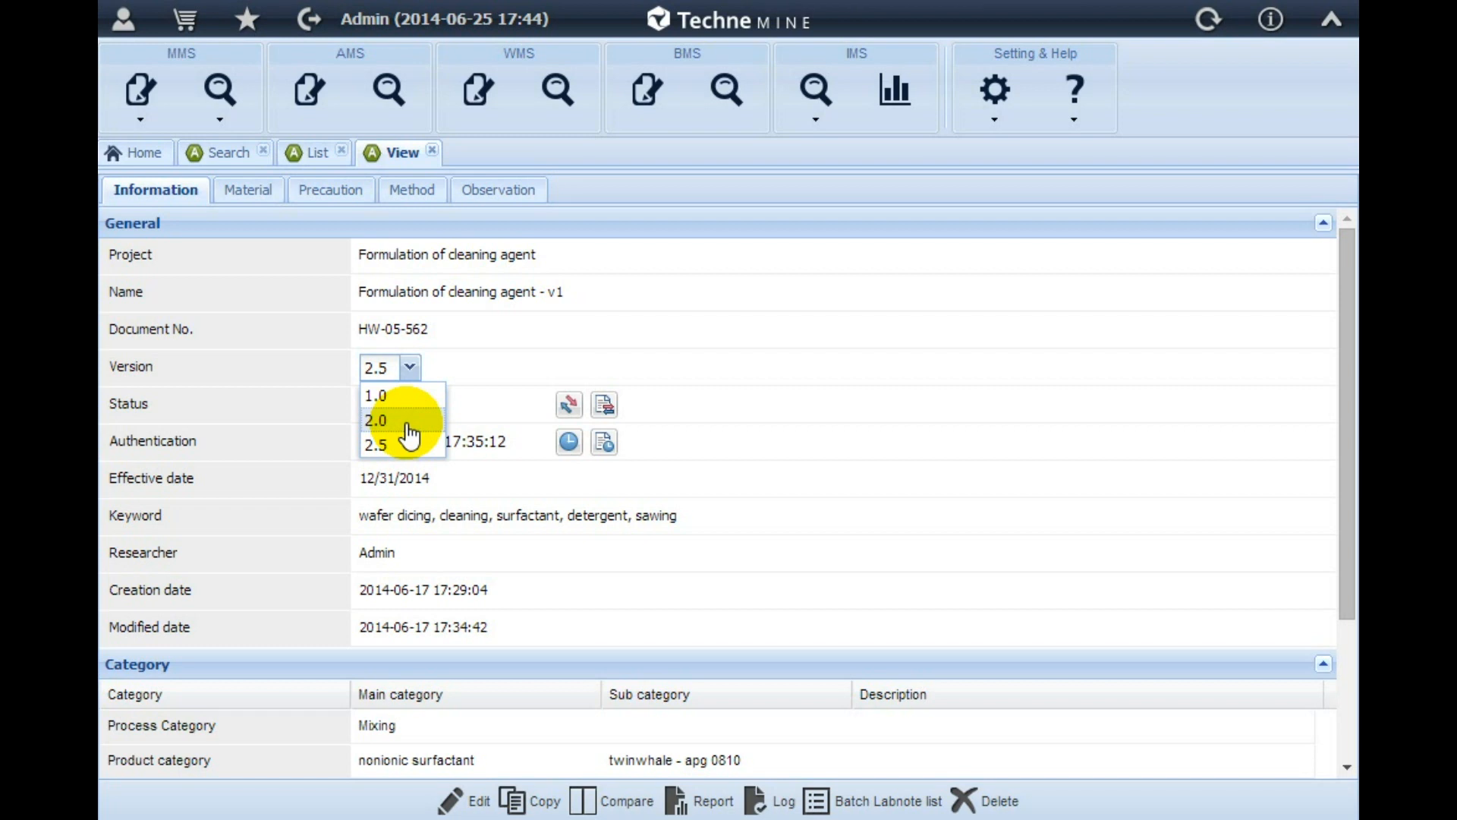
{"action": "left_click", "coordinate": [629, 801]}
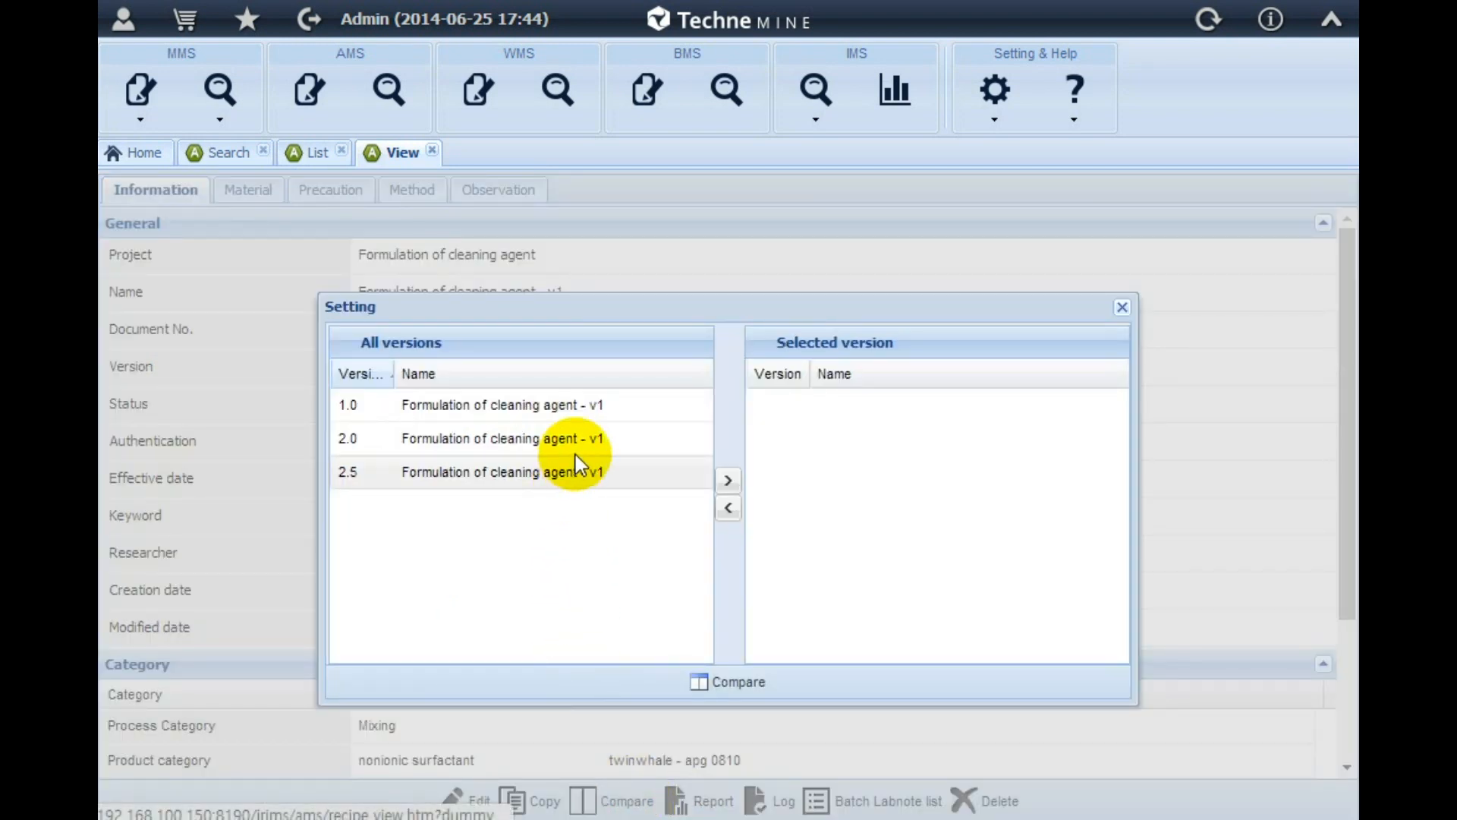
{"action": "left_click", "coordinate": [576, 449]}
{"action": "left_click", "coordinate": [580, 471], "text": "ctrl"}
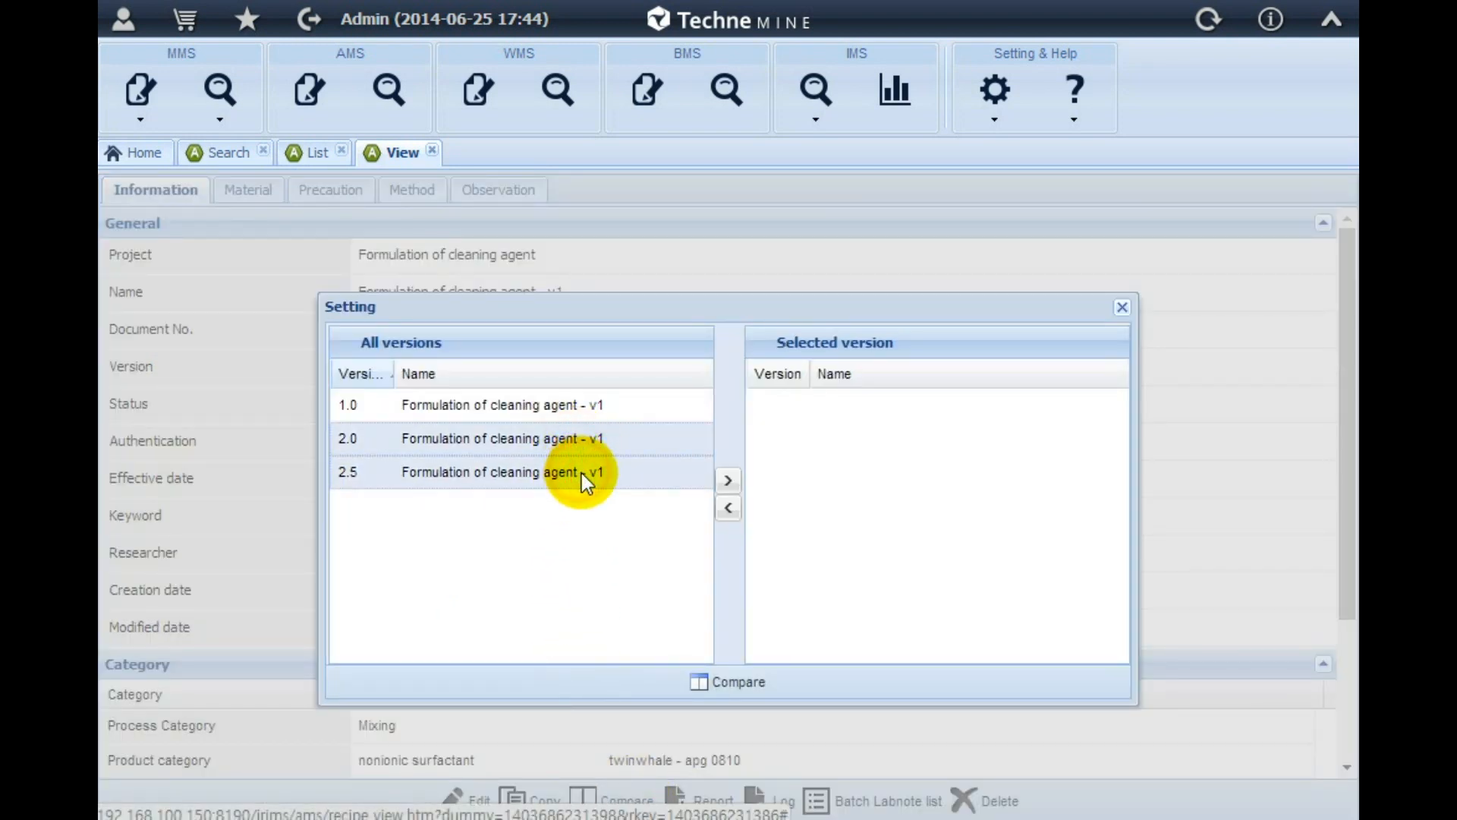
{"action": "left_click", "coordinate": [727, 482]}
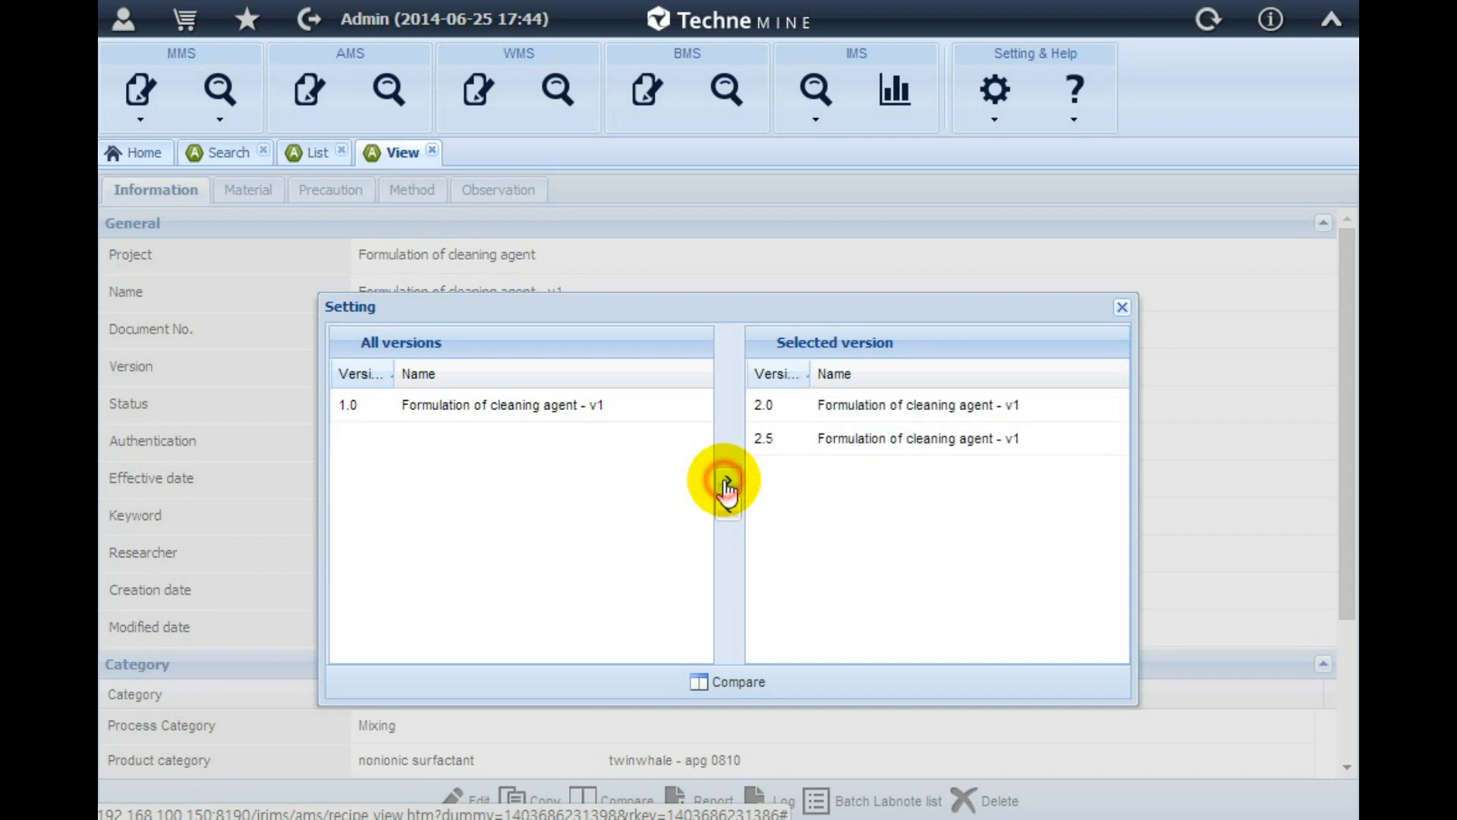
{"action": "left_click", "coordinate": [726, 683]}
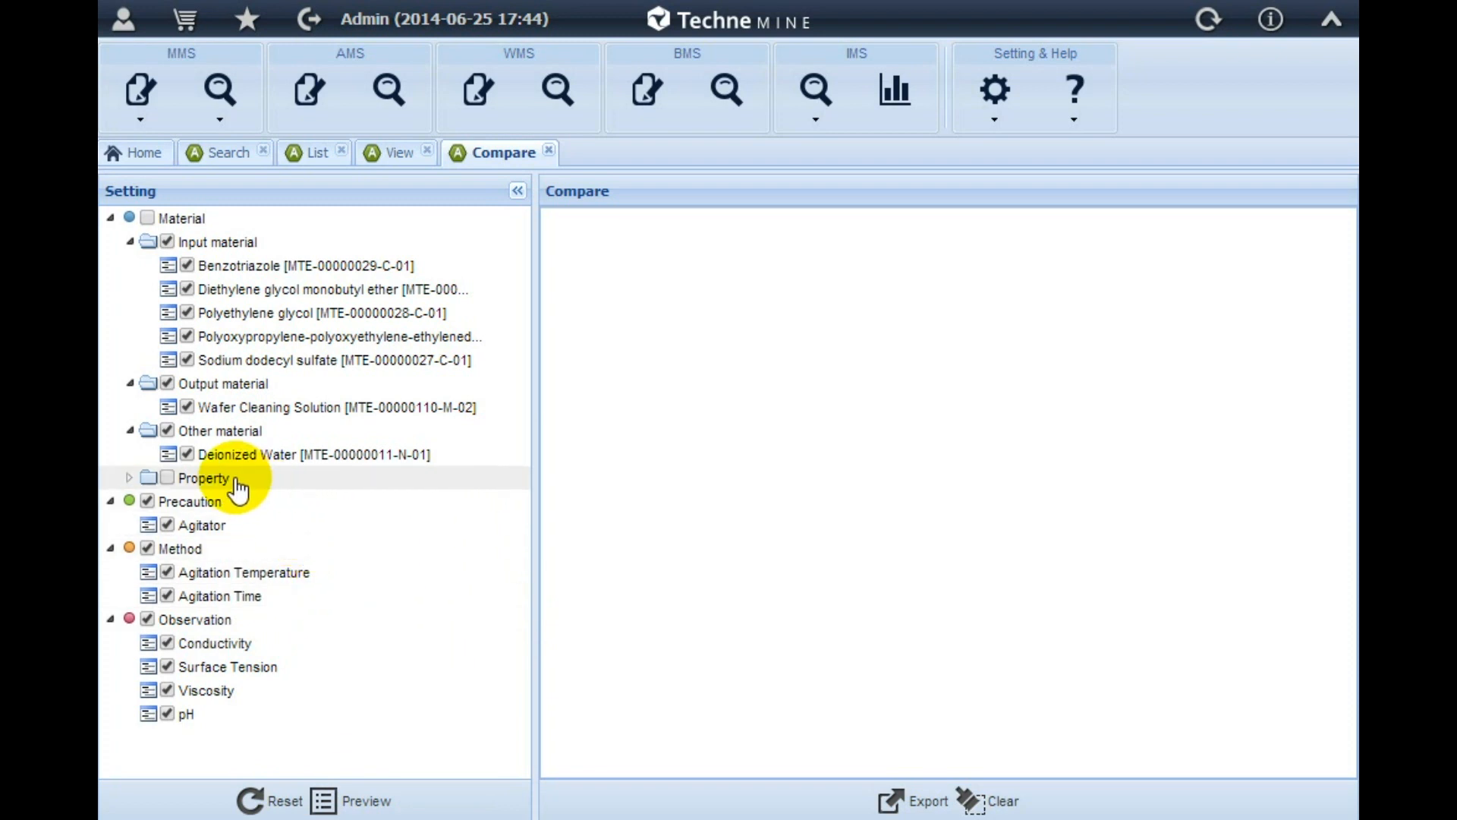
Include the chemical sample properties Supplier and purity_withunit in the comparison and preview the full comparison table
{"action": "left_click", "coordinate": [129, 478]}
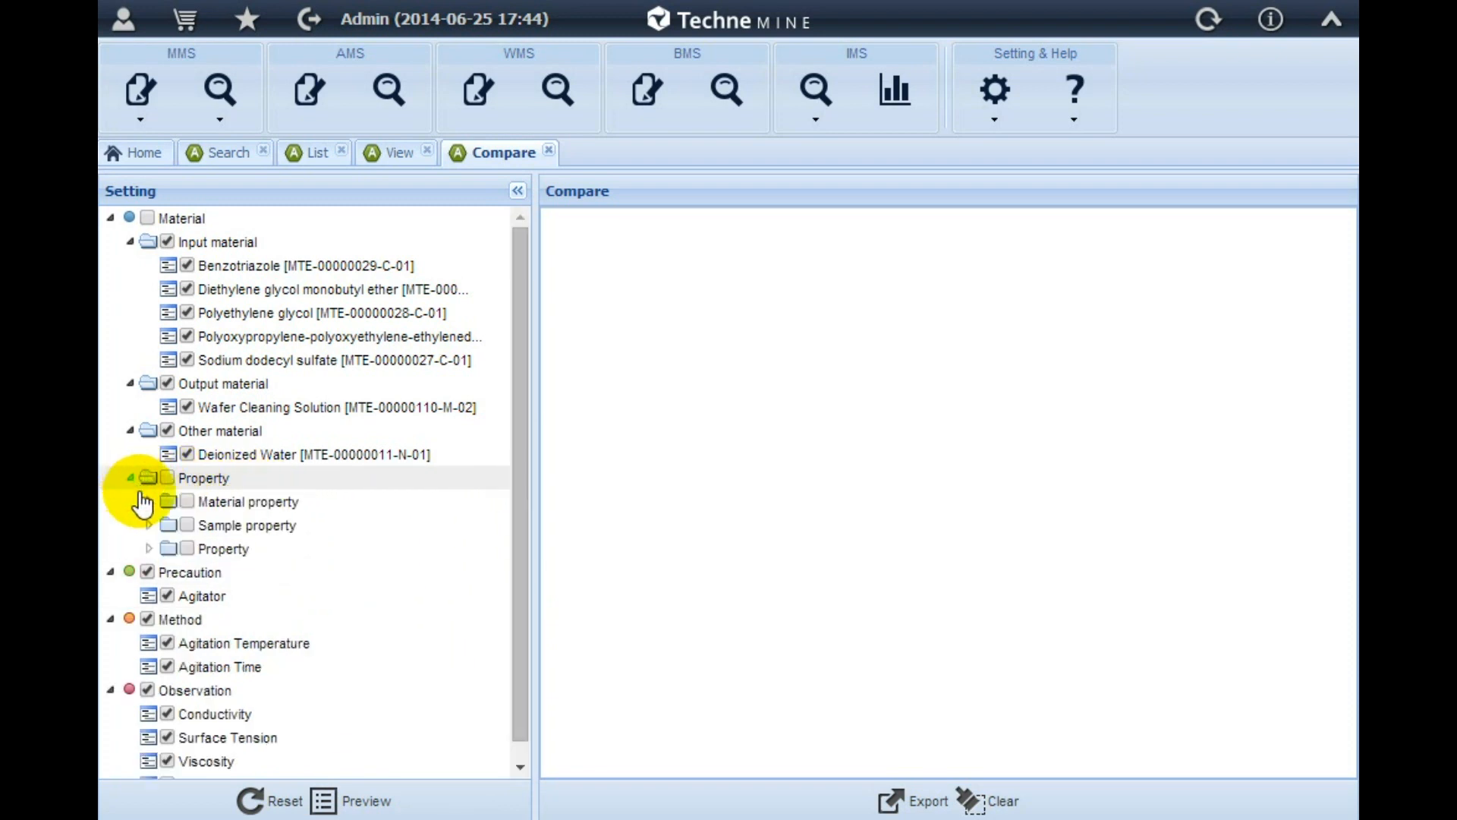
{"action": "left_click", "coordinate": [149, 525]}
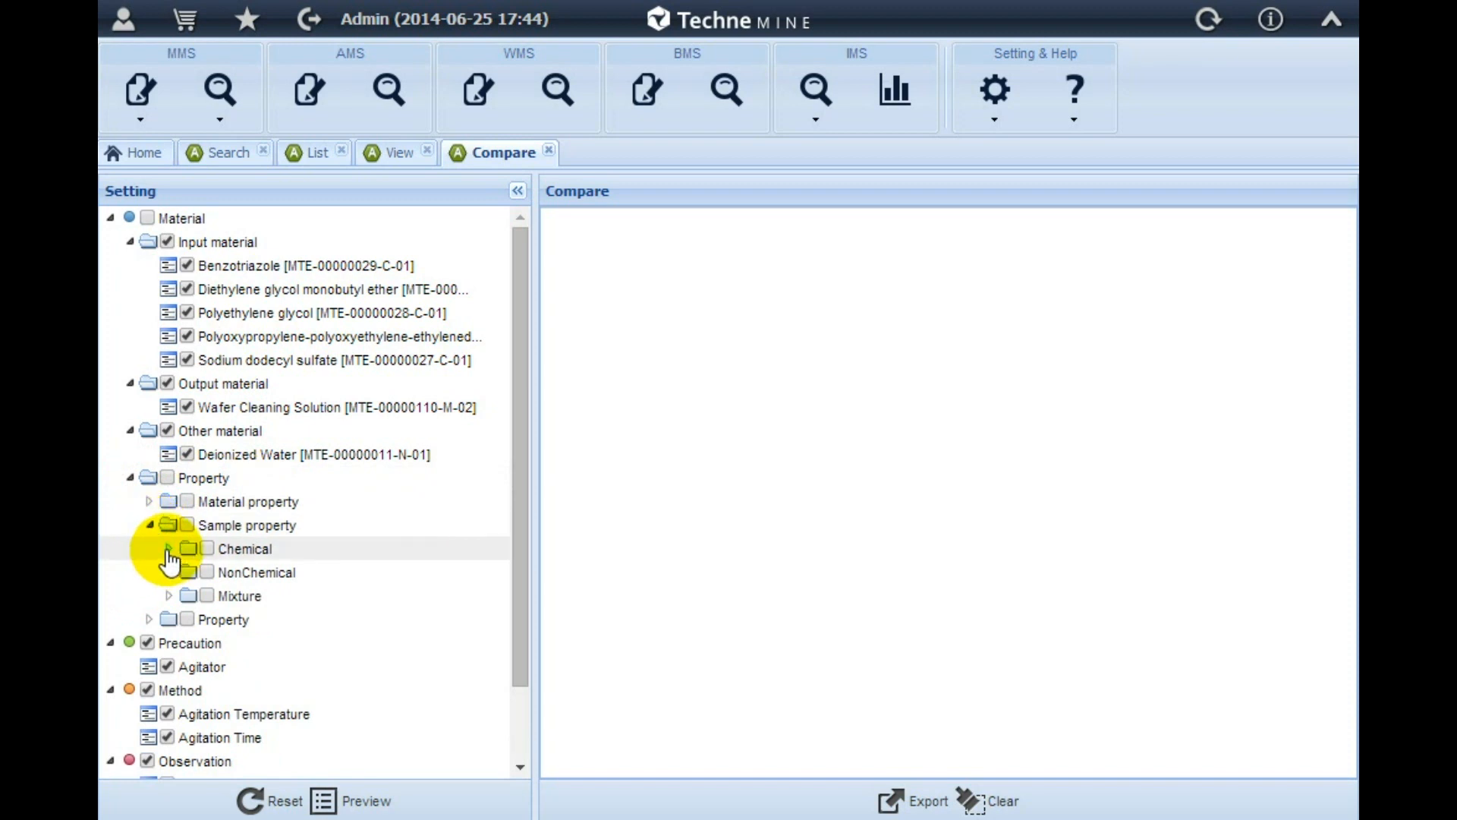
{"action": "left_click", "coordinate": [170, 548]}
{"action": "left_click_drag", "start_coordinate": [510, 554], "coordinate": [521, 650]}
{"action": "left_click", "coordinate": [226, 362]}
{"action": "left_click", "coordinate": [226, 598]}
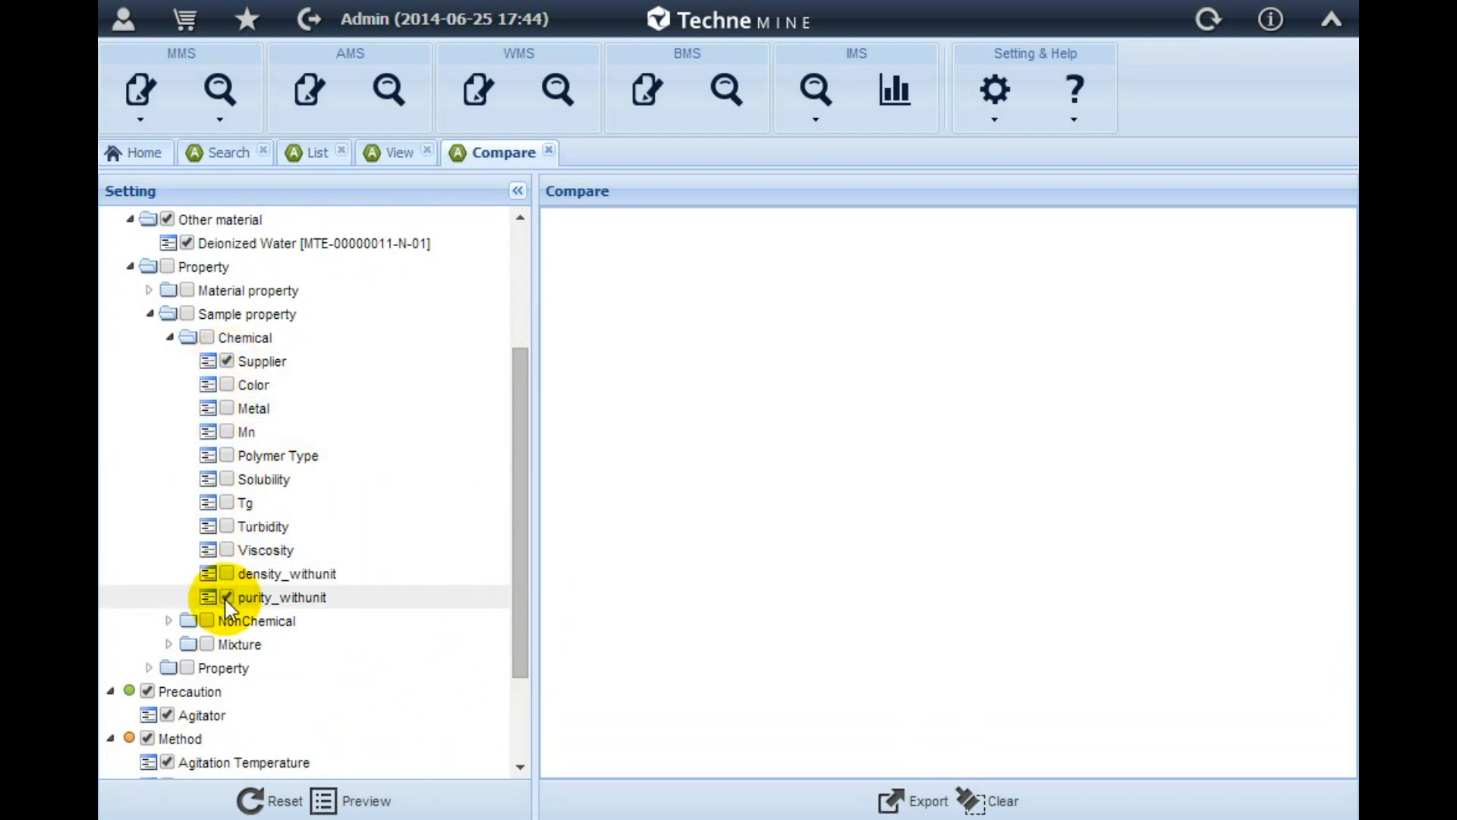
{"action": "left_click", "coordinate": [353, 806]}
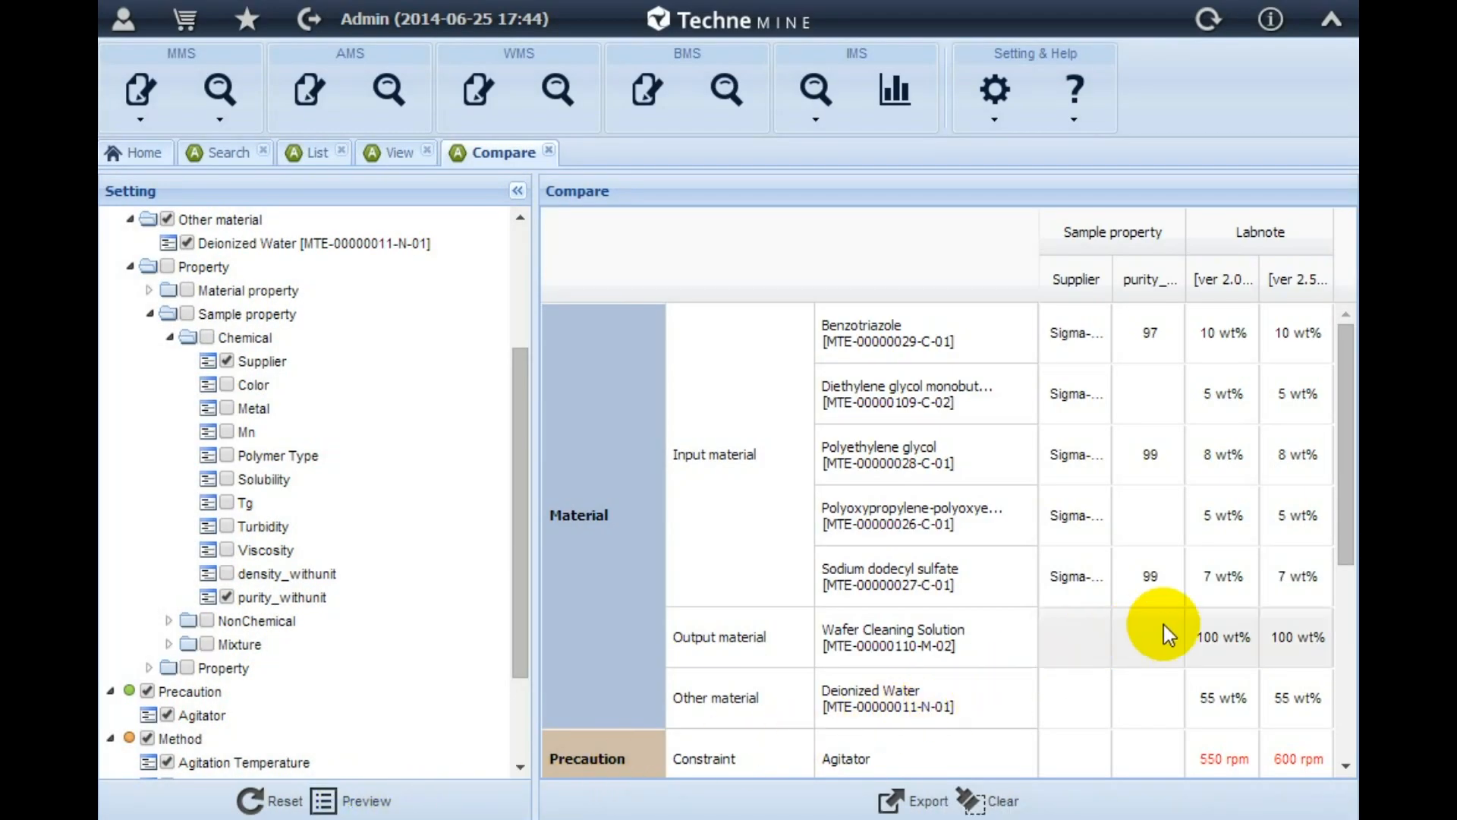
{"action": "left_click_drag", "start_coordinate": [1345, 544], "coordinate": [1345, 717]}
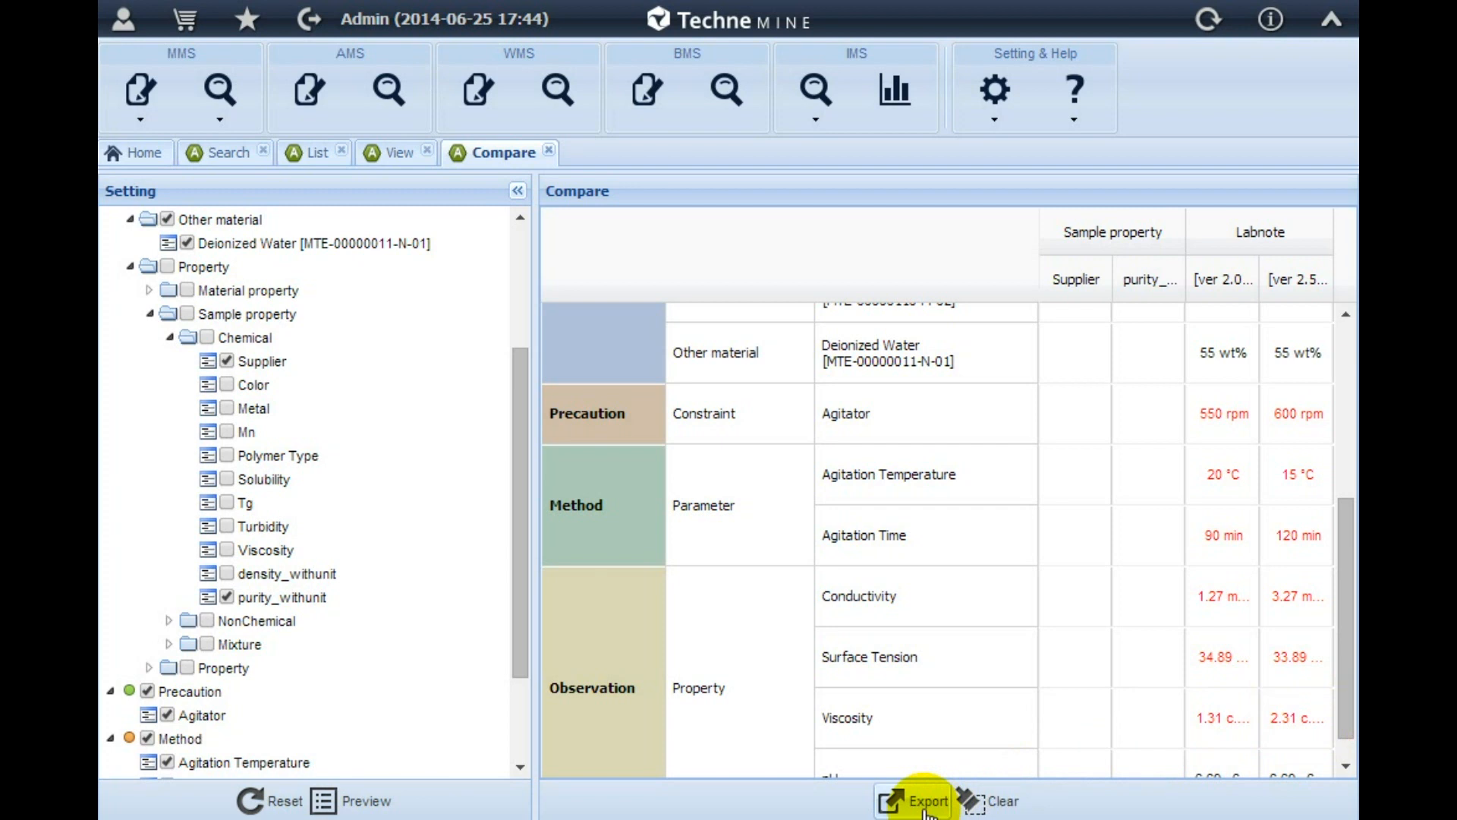
Return to the version 2.5 record, dismiss the version setting, and preview its report with all sections included
{"action": "left_click", "coordinate": [399, 155]}
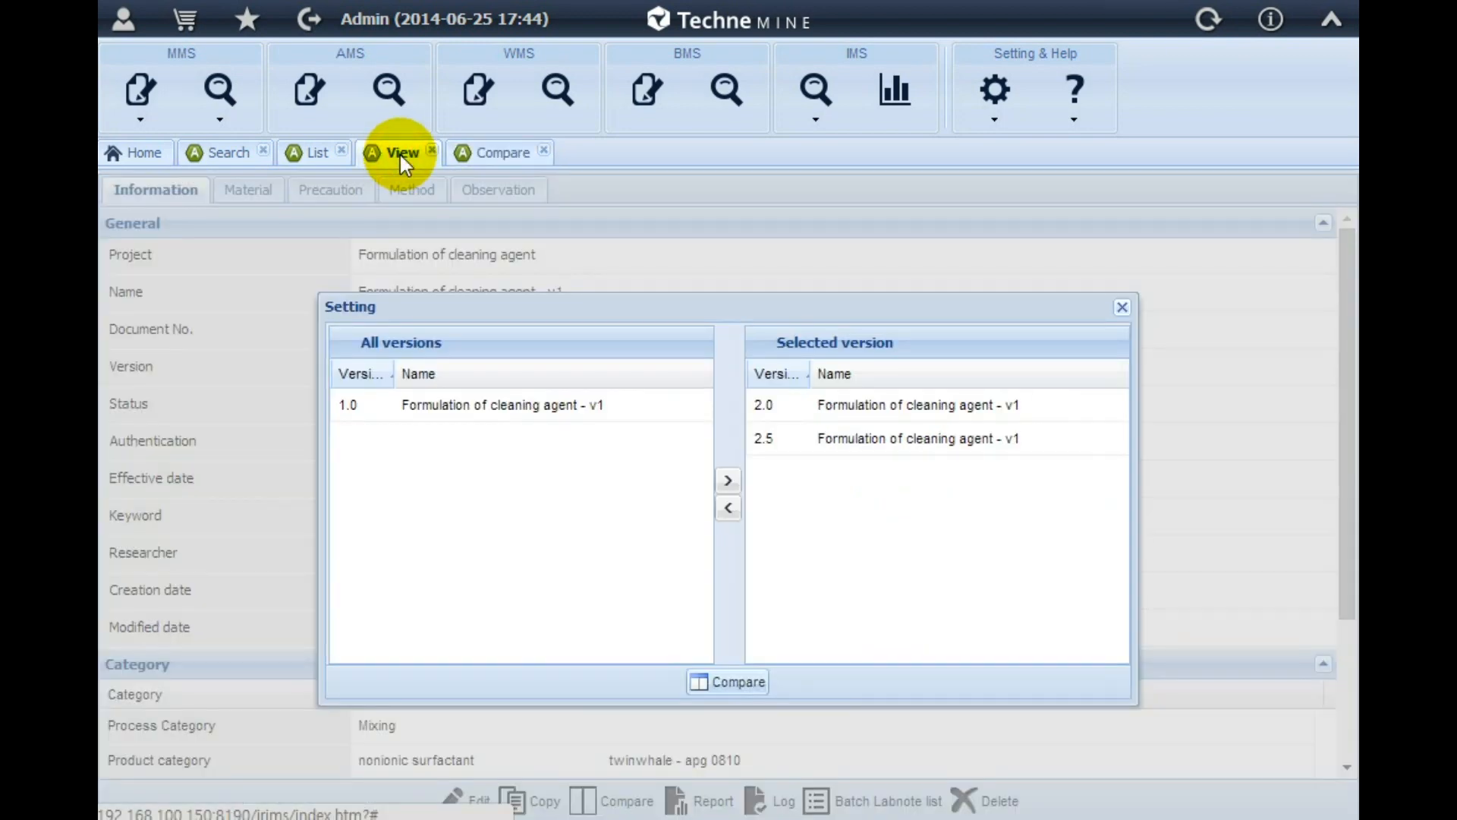
{"action": "left_click", "coordinate": [1121, 309]}
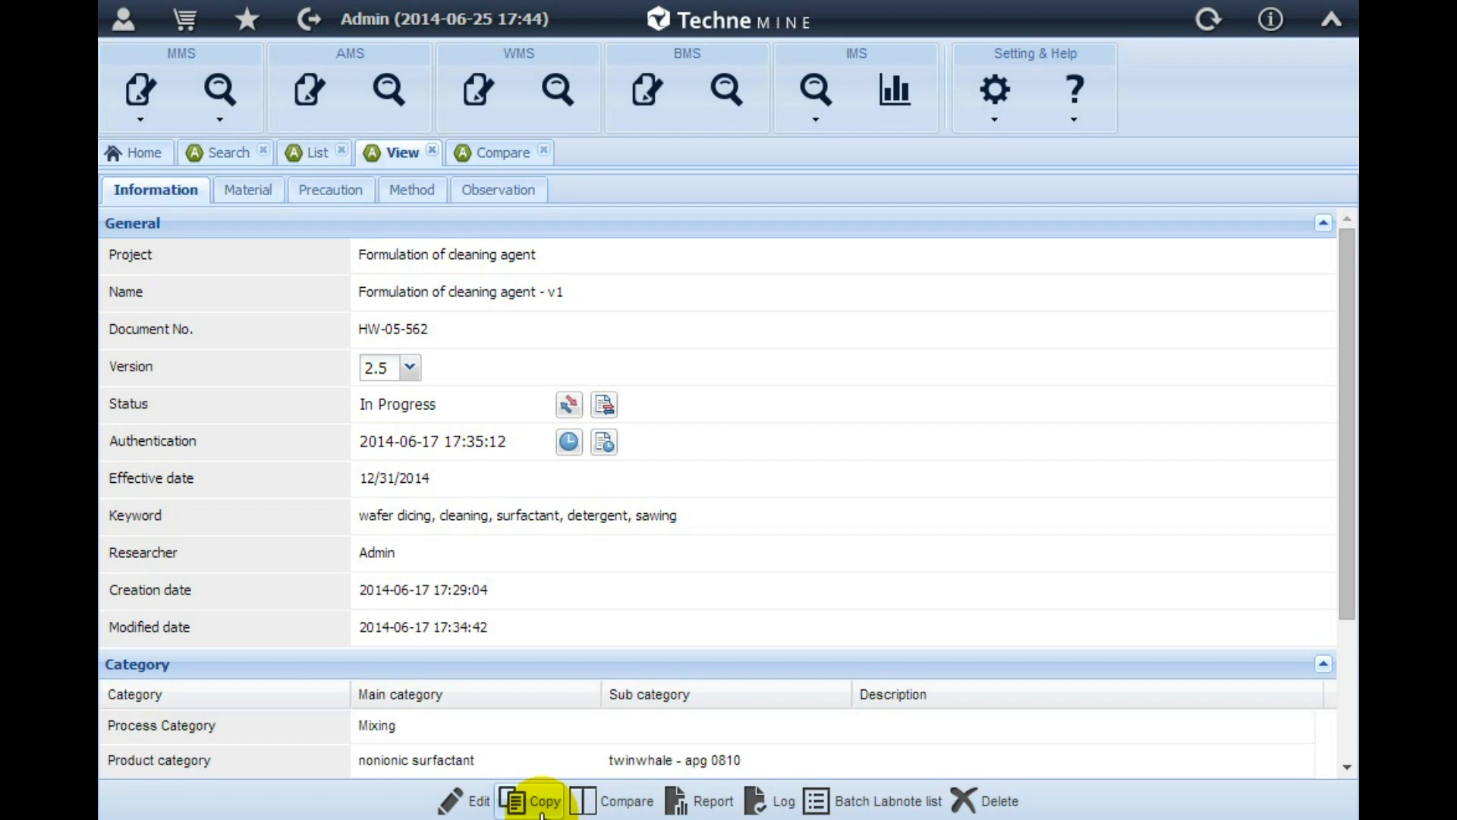
{"action": "left_click", "coordinate": [713, 801]}
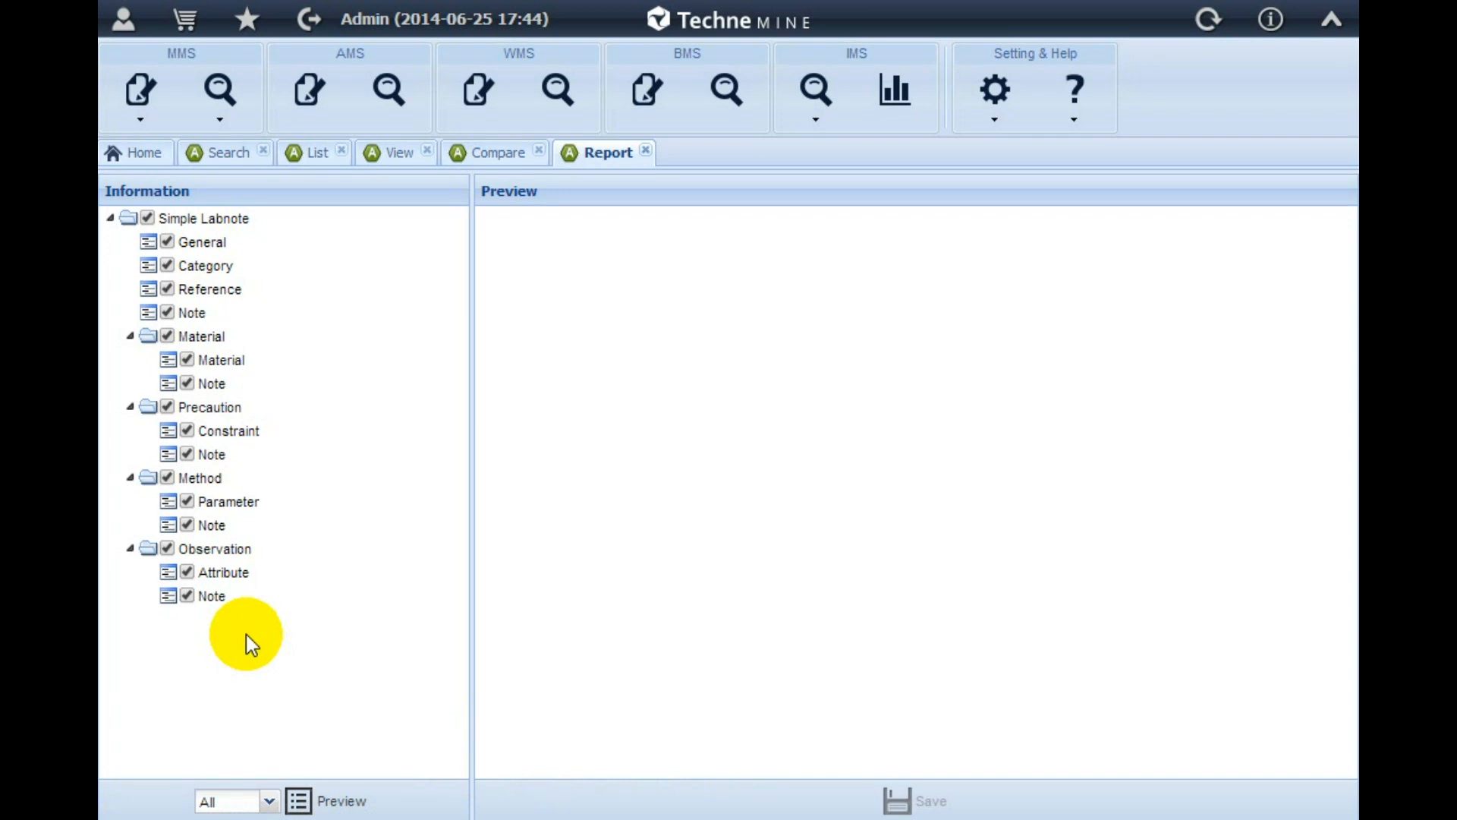
{"action": "left_click", "coordinate": [339, 804]}
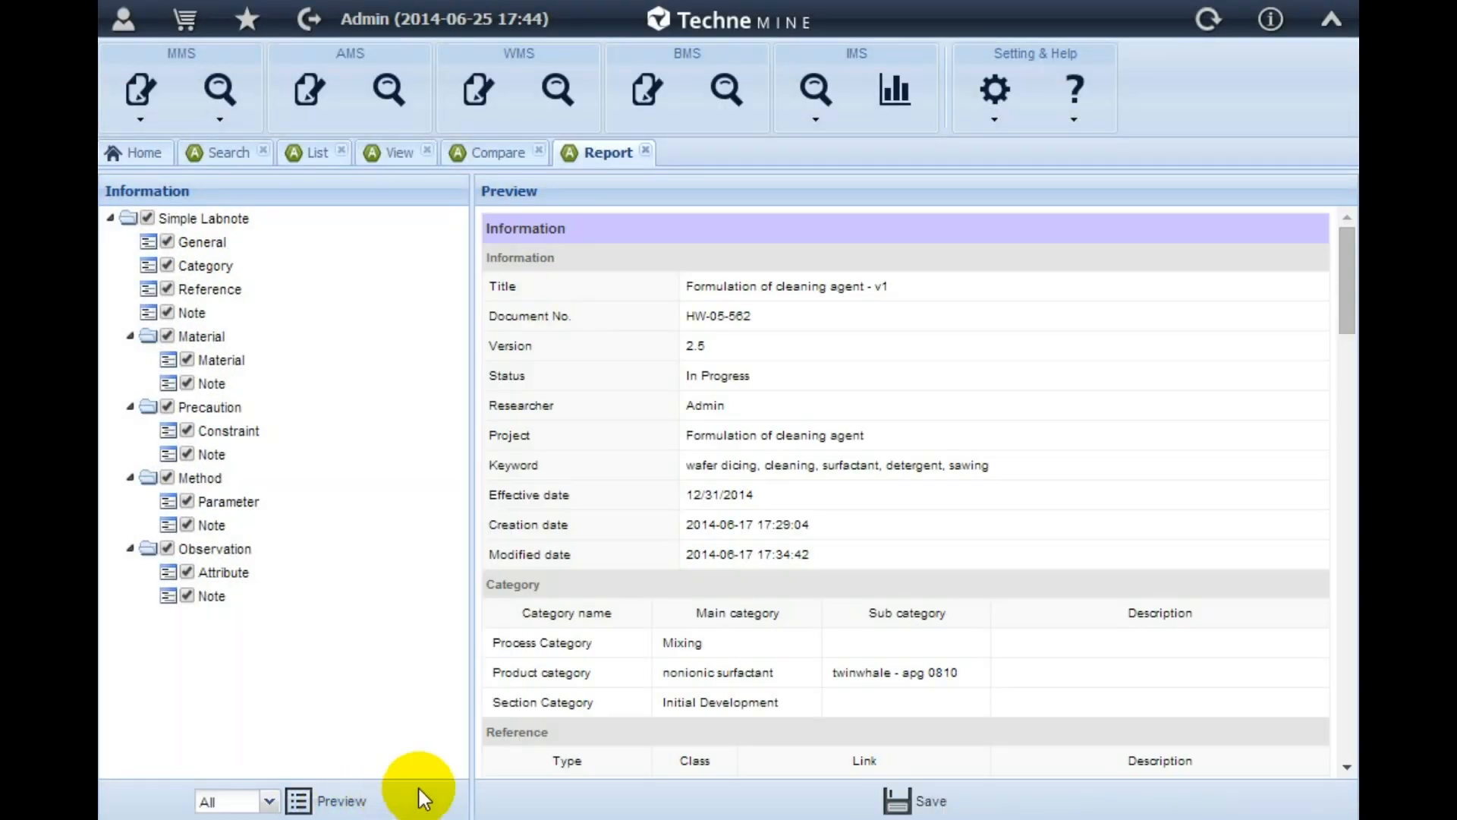
{"action": "left_click_drag", "start_coordinate": [1342, 309], "coordinate": [1355, 535]}
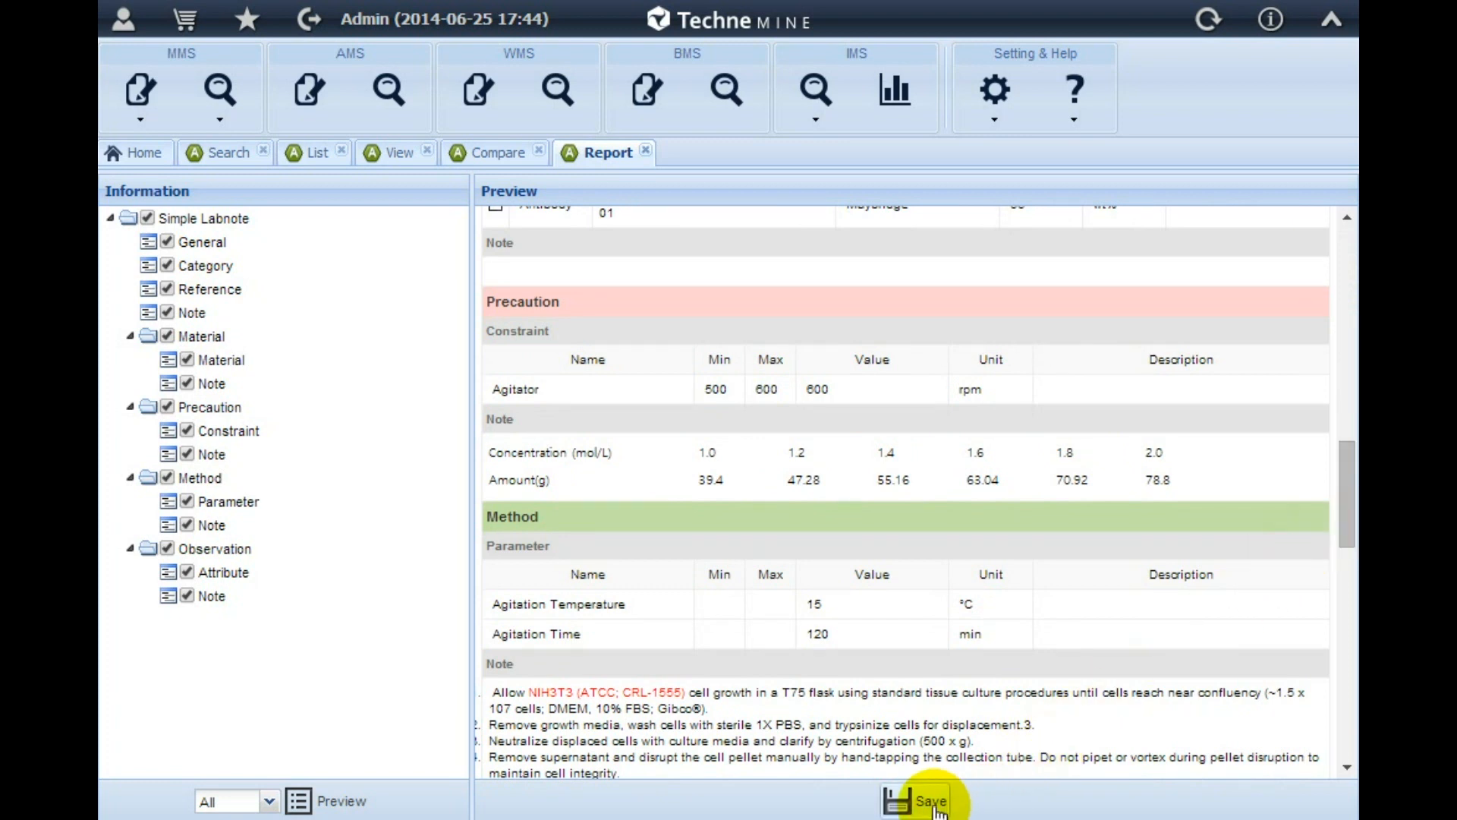
Back in the record, look over the status change options, enter the account password, and close the form without submitting
{"action": "left_click", "coordinate": [396, 153]}
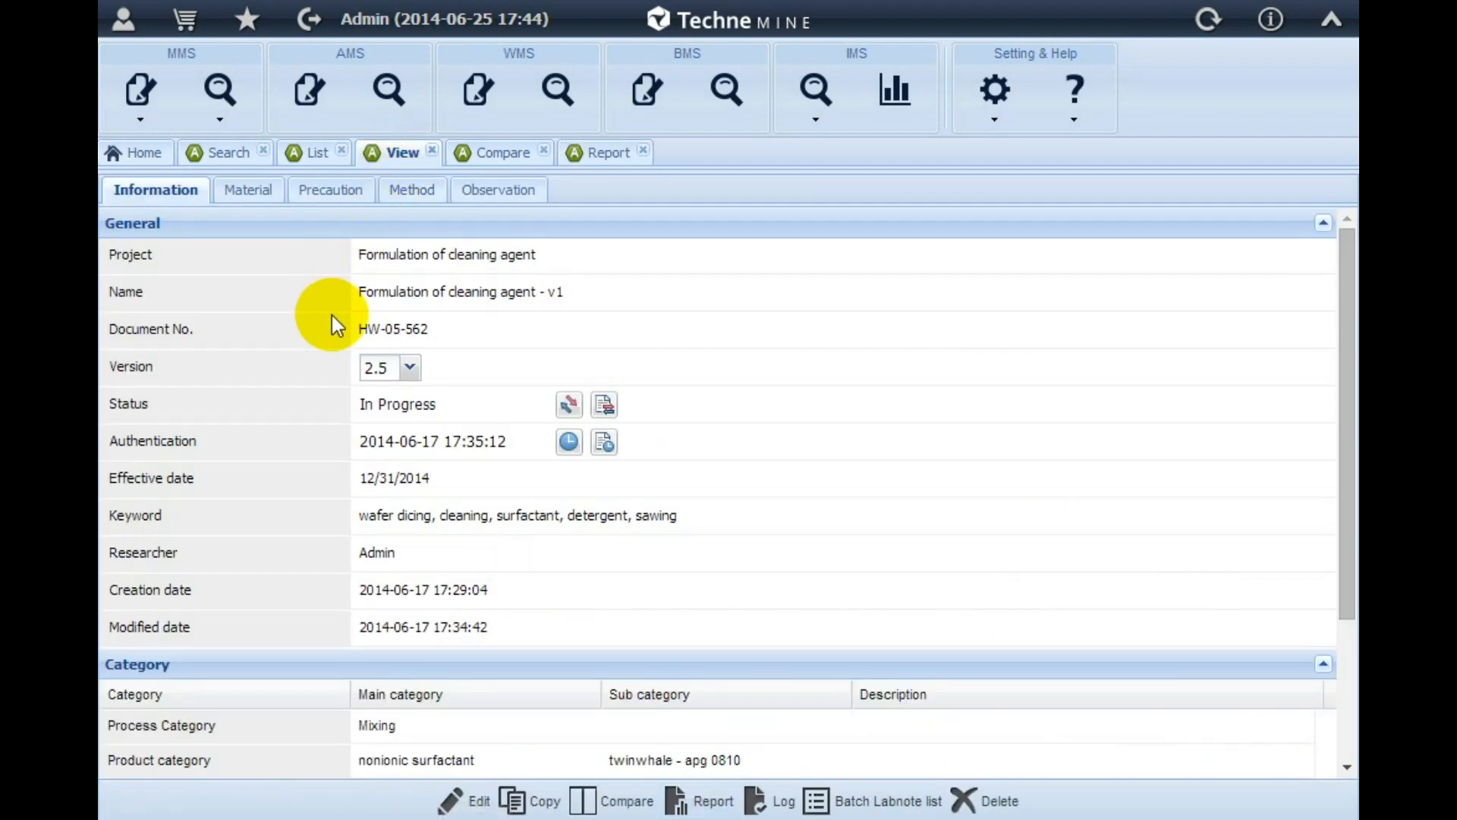
{"action": "left_click", "coordinate": [569, 410]}
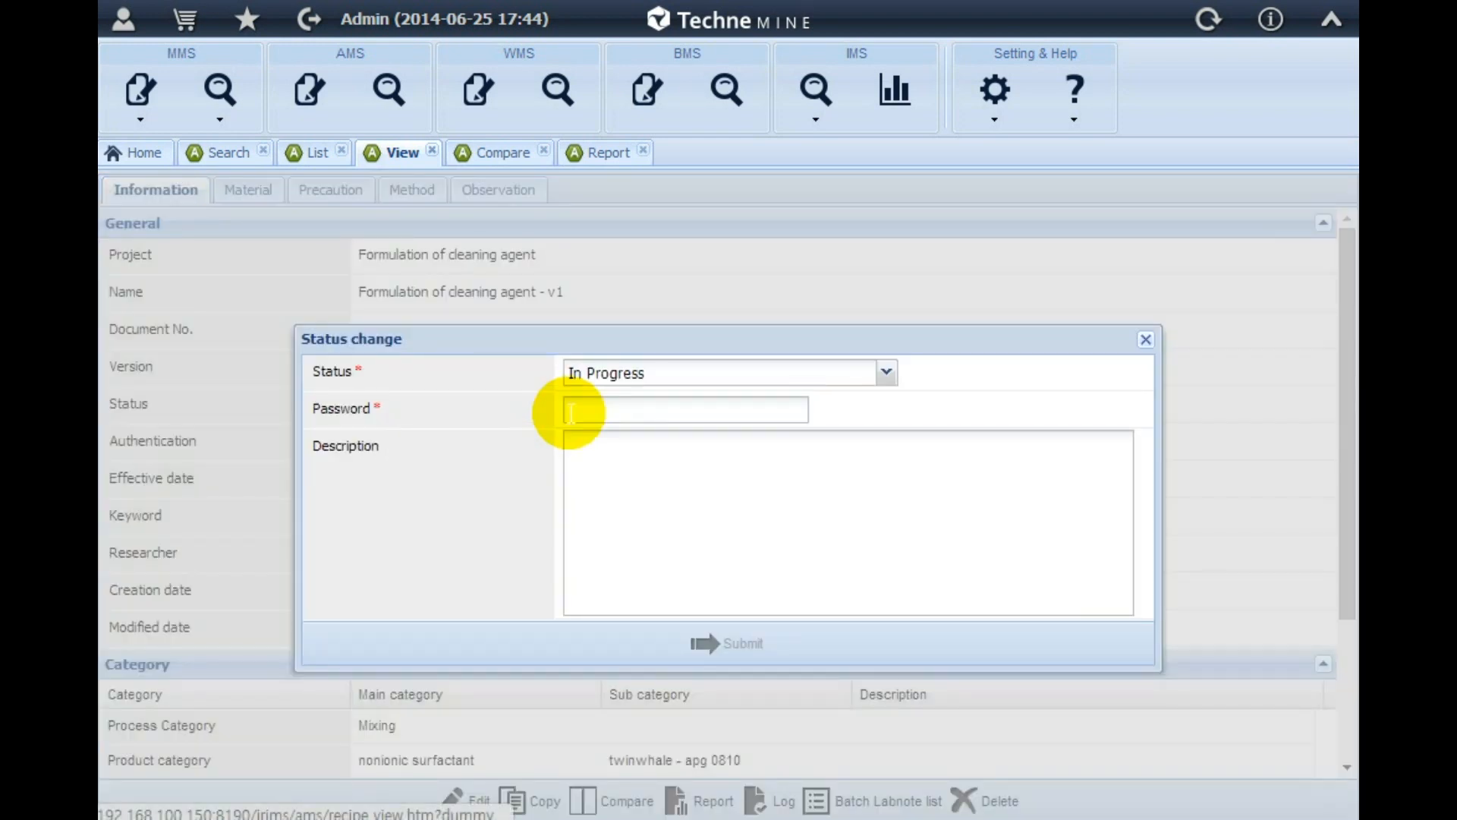
{"action": "left_click", "coordinate": [886, 373]}
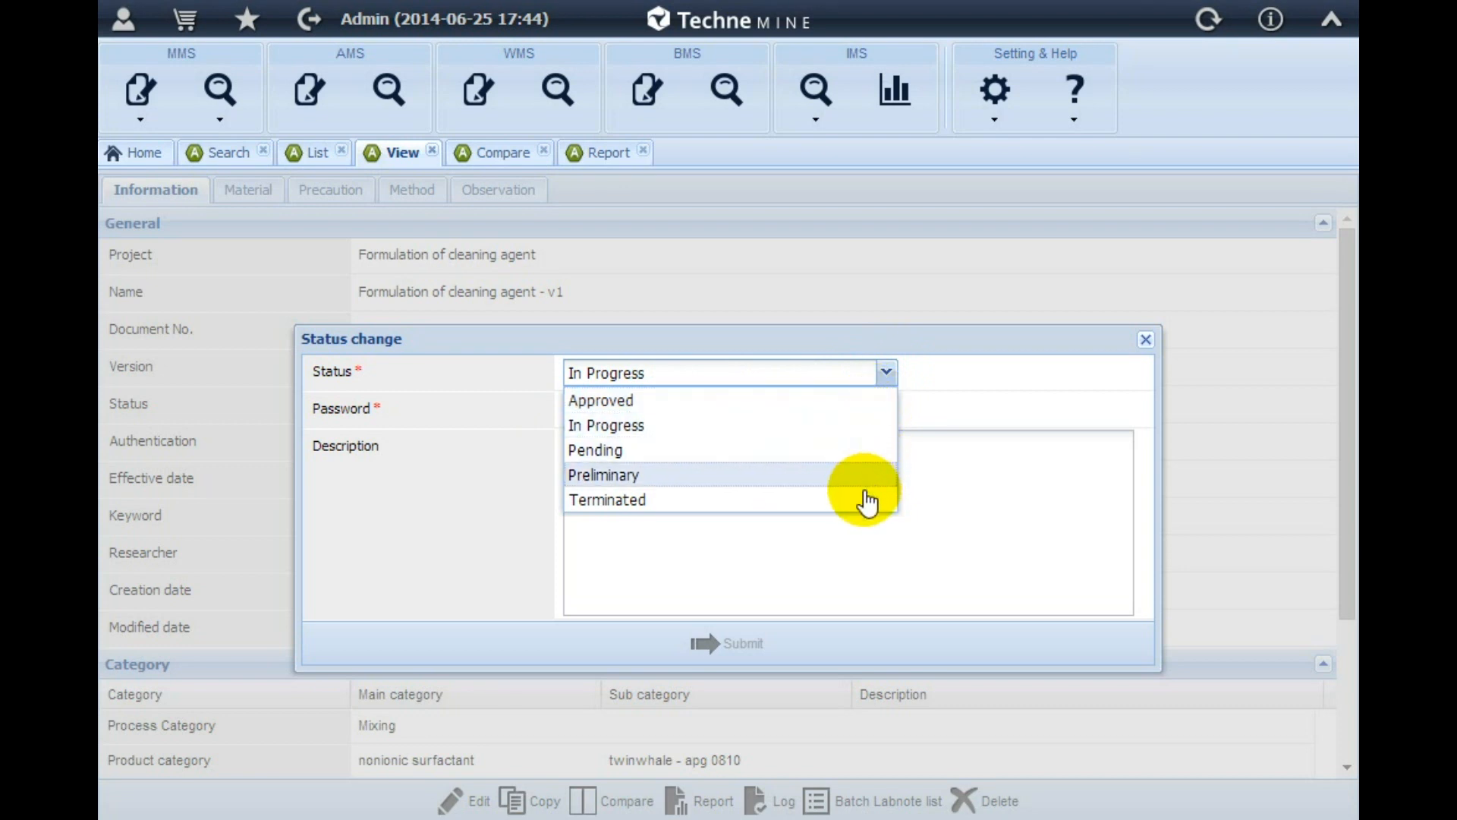
{"action": "left_click", "coordinate": [935, 416]}
{"action": "left_click", "coordinate": [756, 414]}
{"action": "type", "text": "****"}
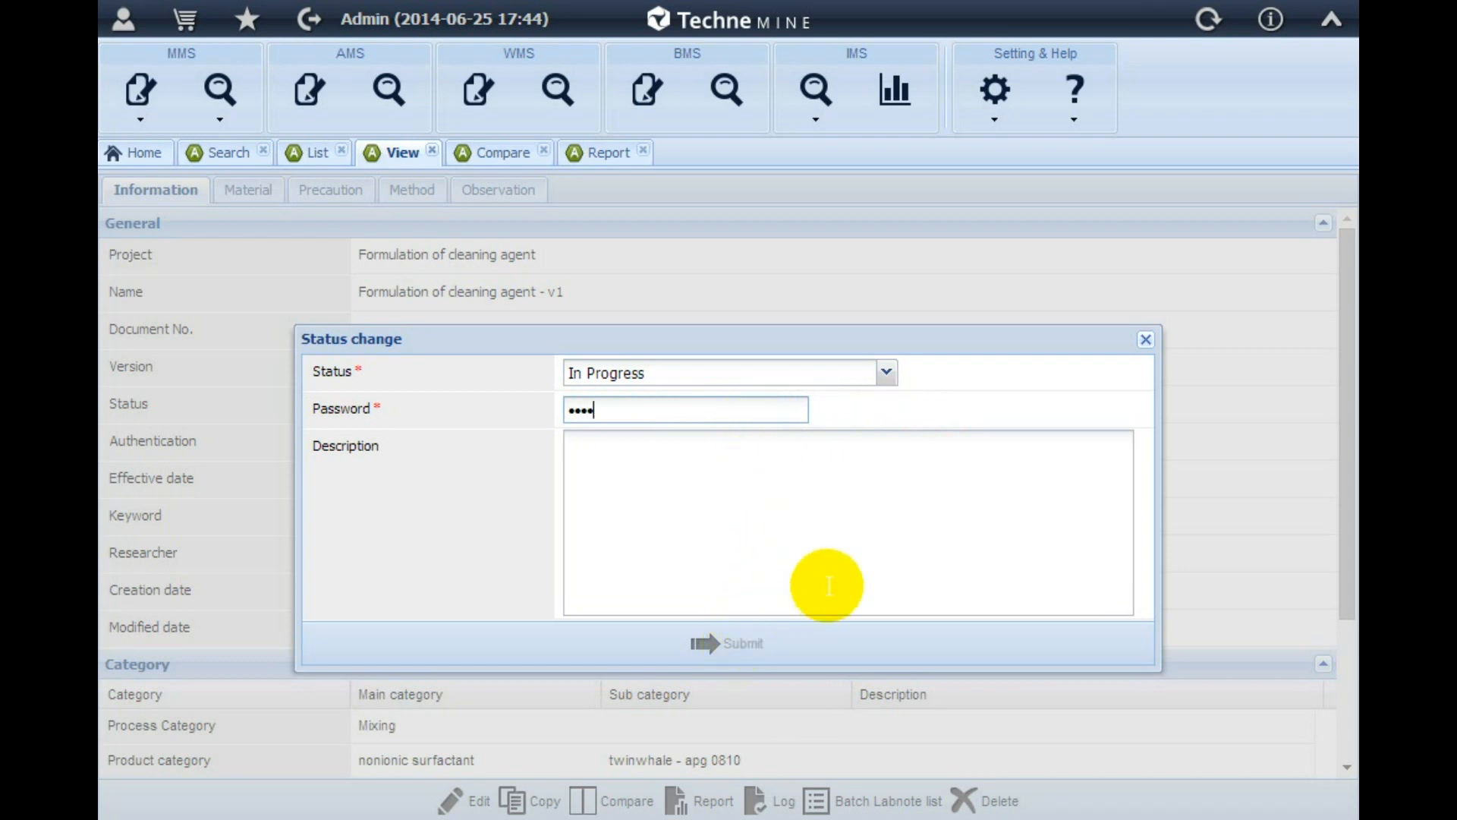
{"action": "left_click", "coordinate": [1145, 341]}
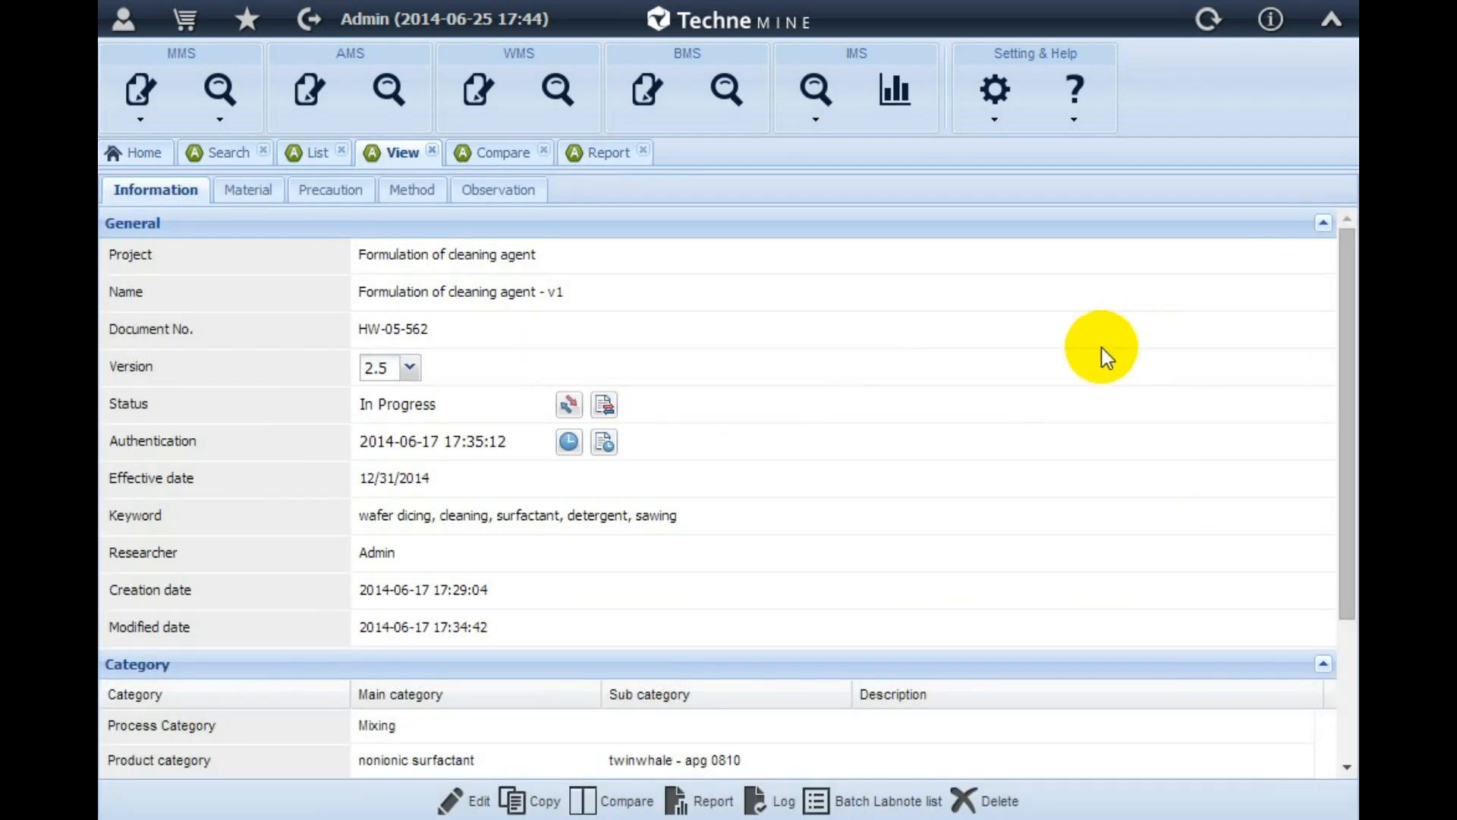
Review the record's status changelog with its action log and read through the attached recipe PDF
{"action": "left_click", "coordinate": [603, 406]}
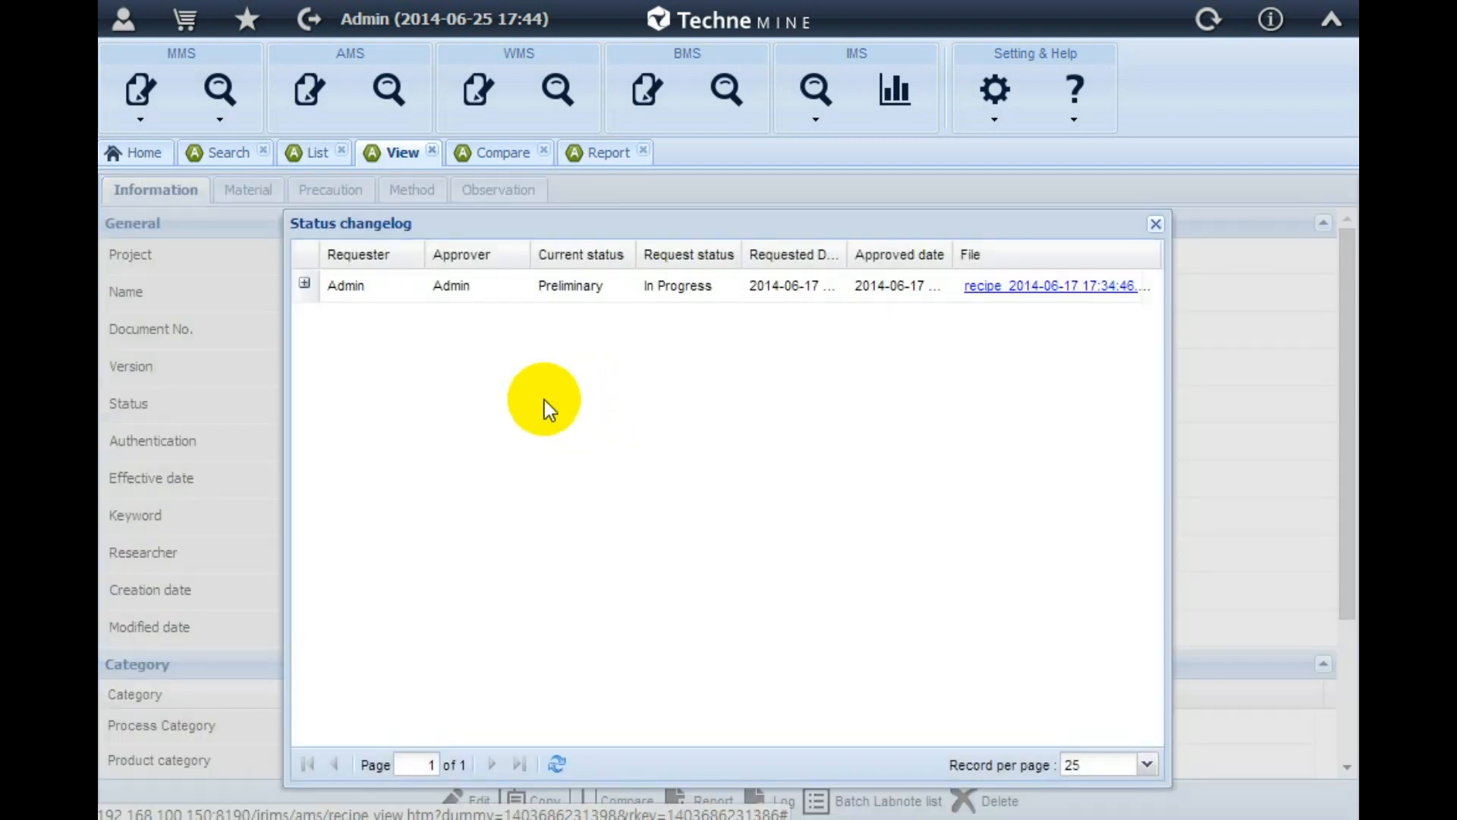
{"action": "left_click", "coordinate": [304, 283]}
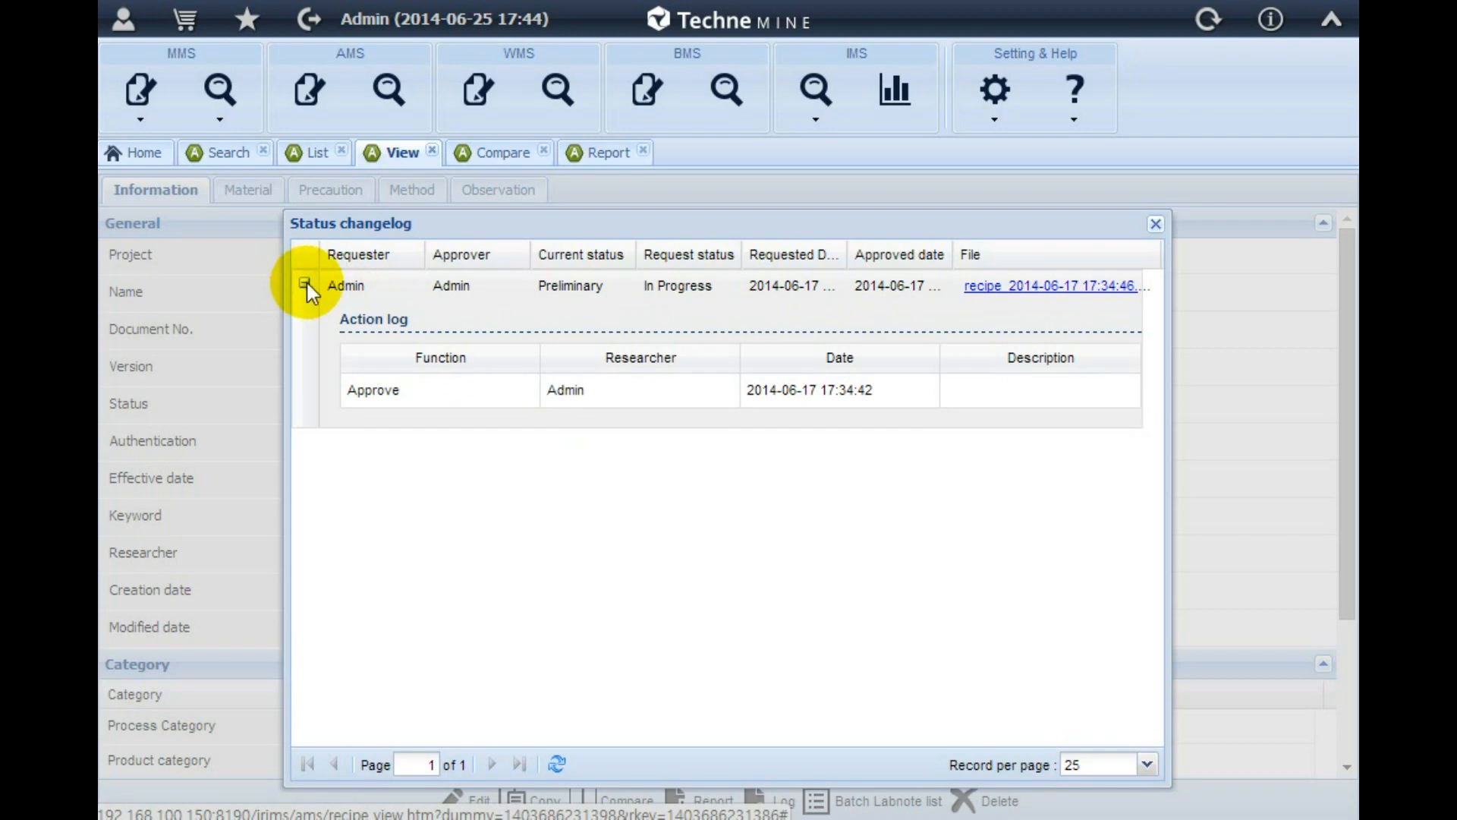
{"action": "left_click", "coordinate": [1007, 296]}
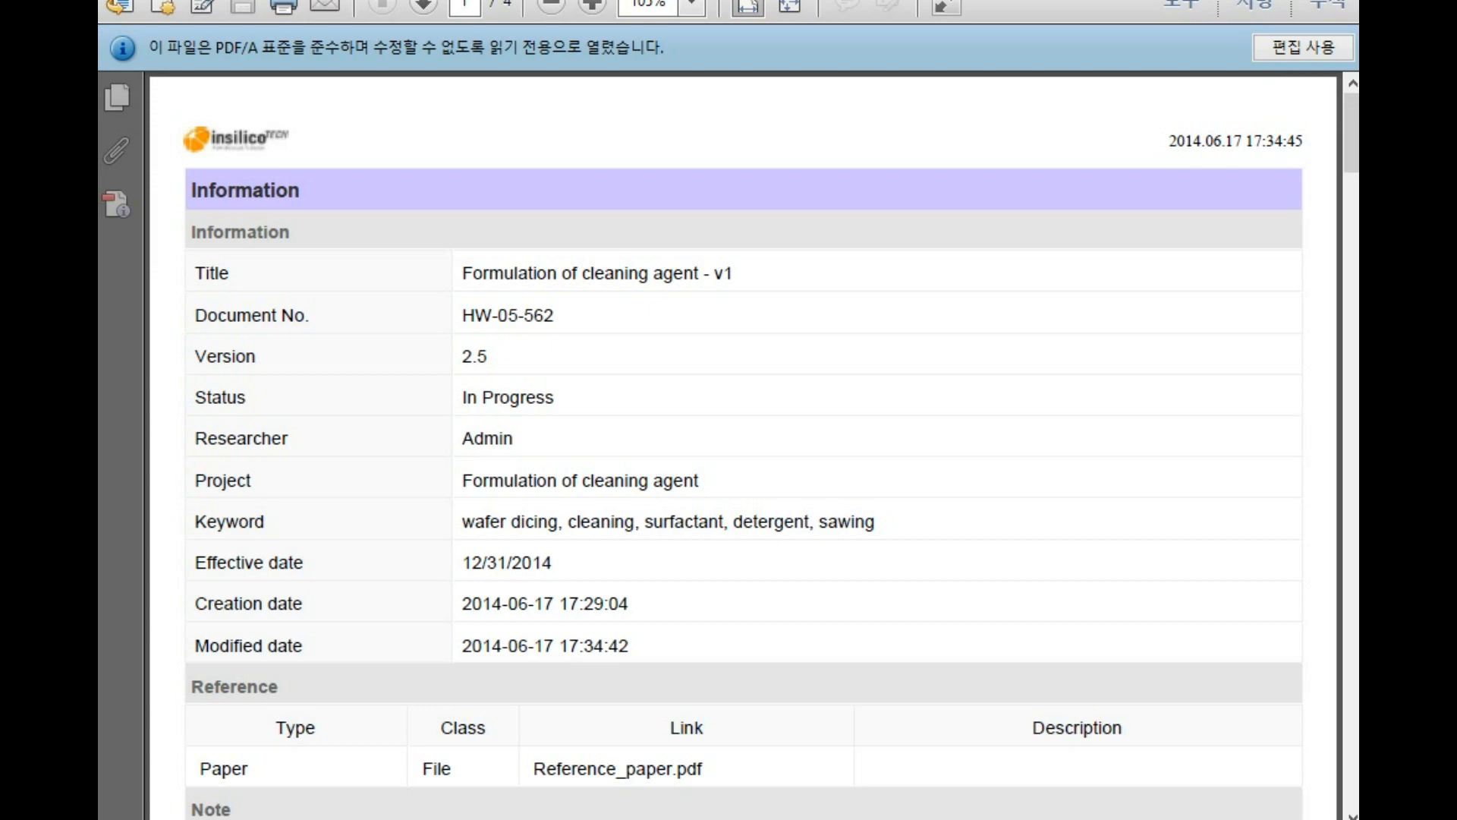
{"action": "left_click_drag", "start_coordinate": [1350, 129], "coordinate": [1325, 685]}
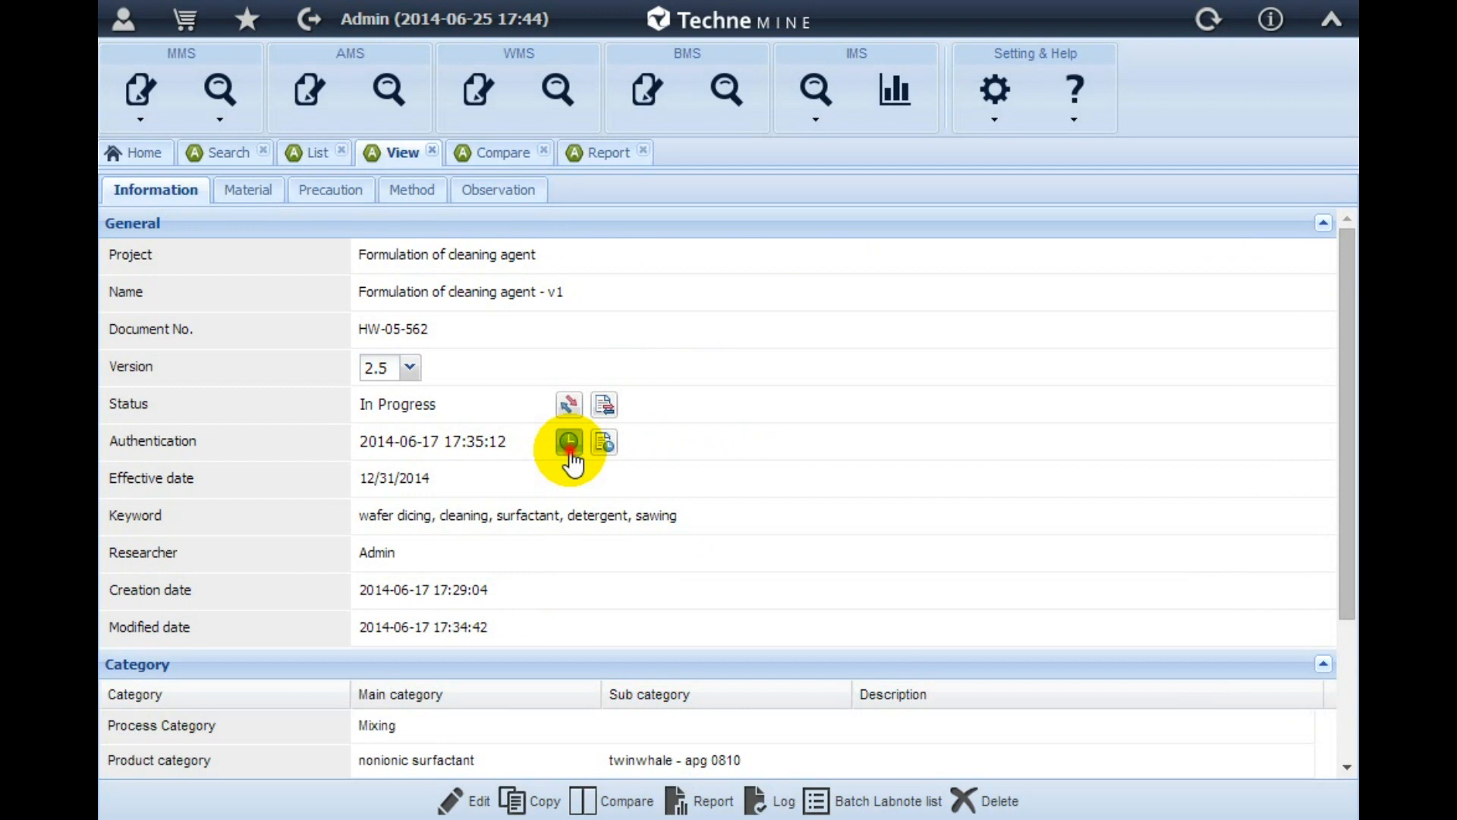
Fill in an authentication request with an approver and the account password, and close the form without submitting
{"action": "left_click", "coordinate": [569, 444]}
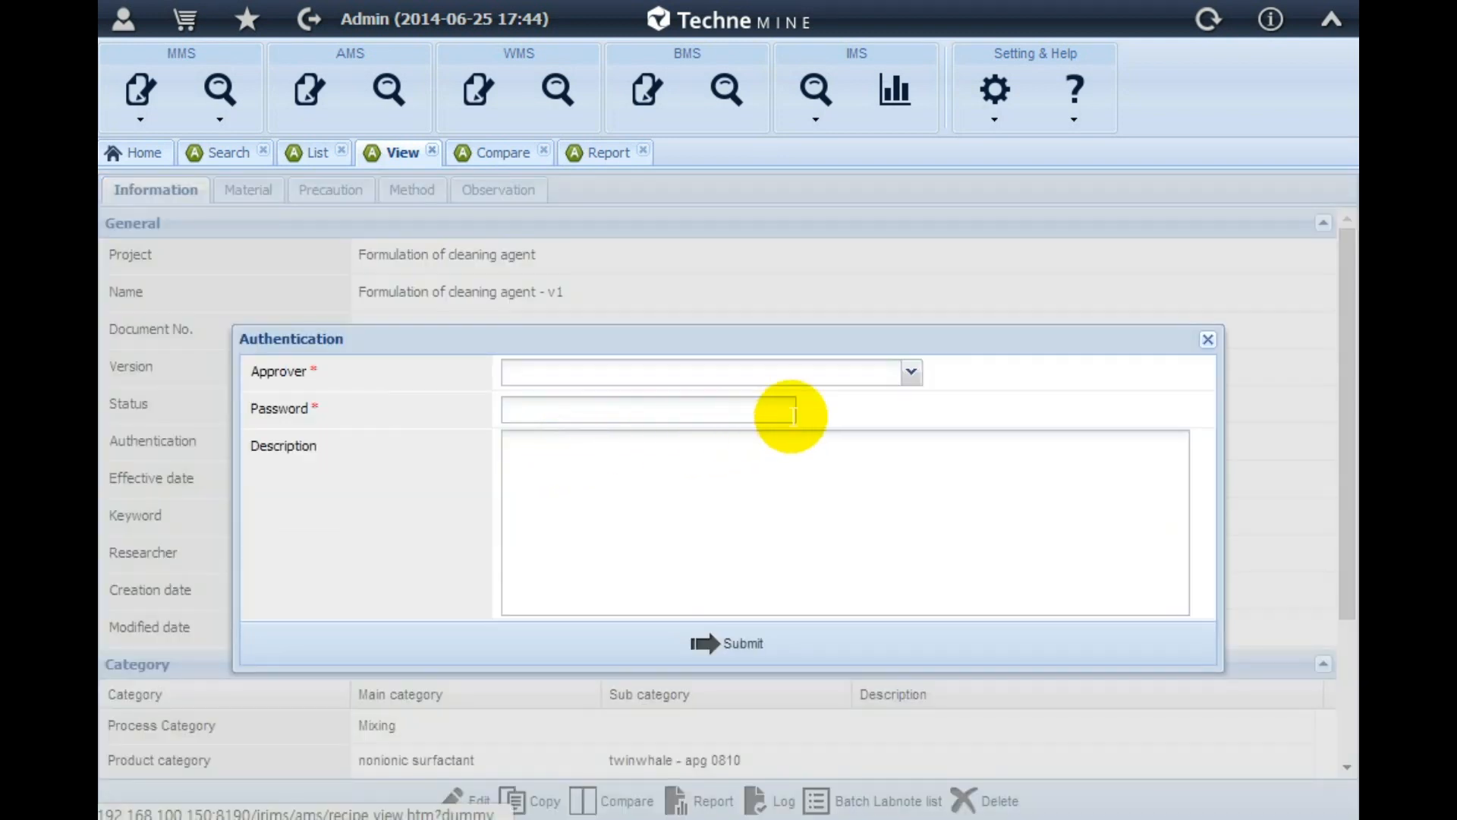
{"action": "left_click", "coordinate": [911, 376]}
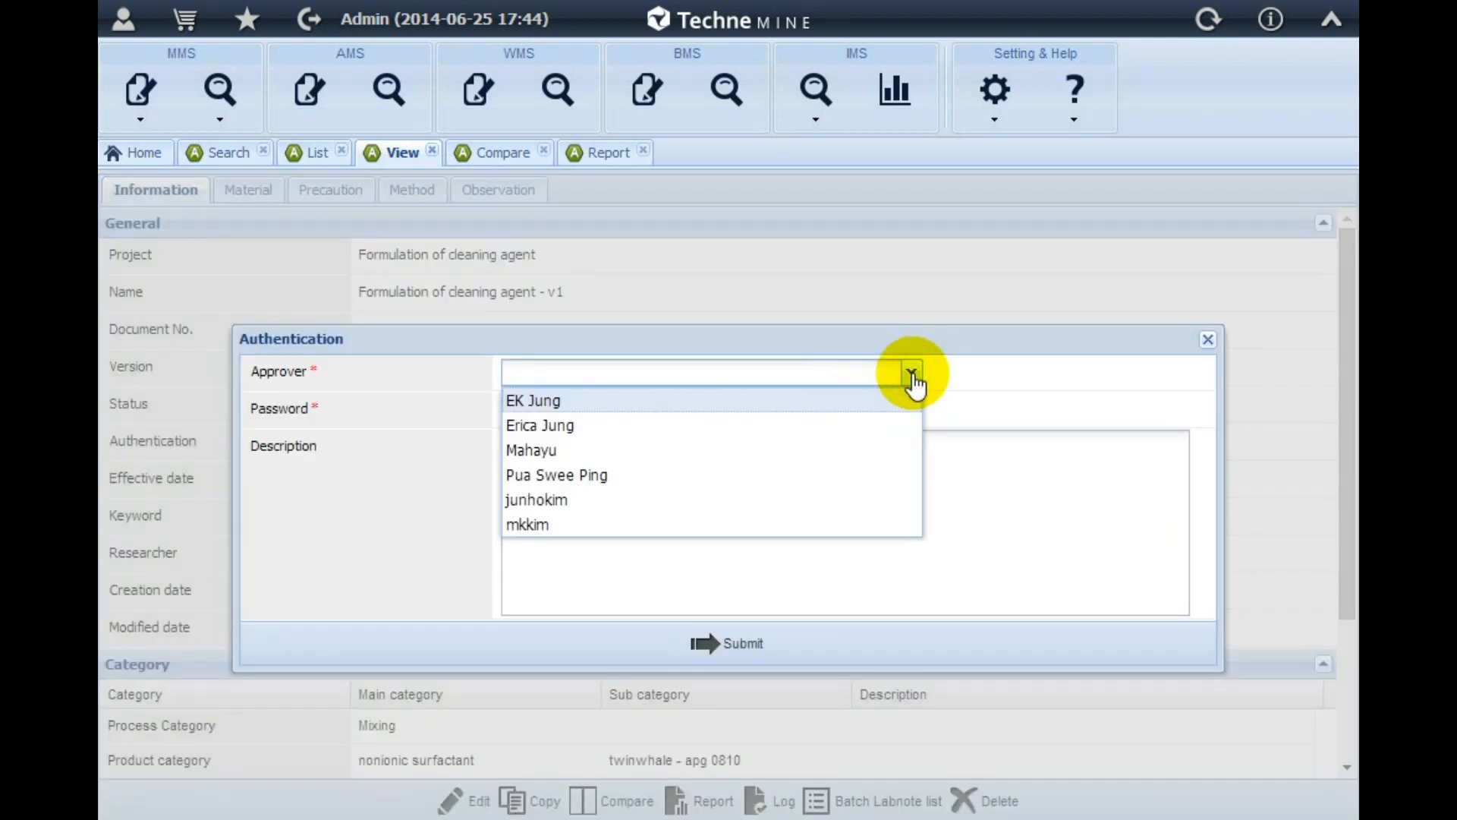
{"action": "left_click", "coordinate": [693, 425]}
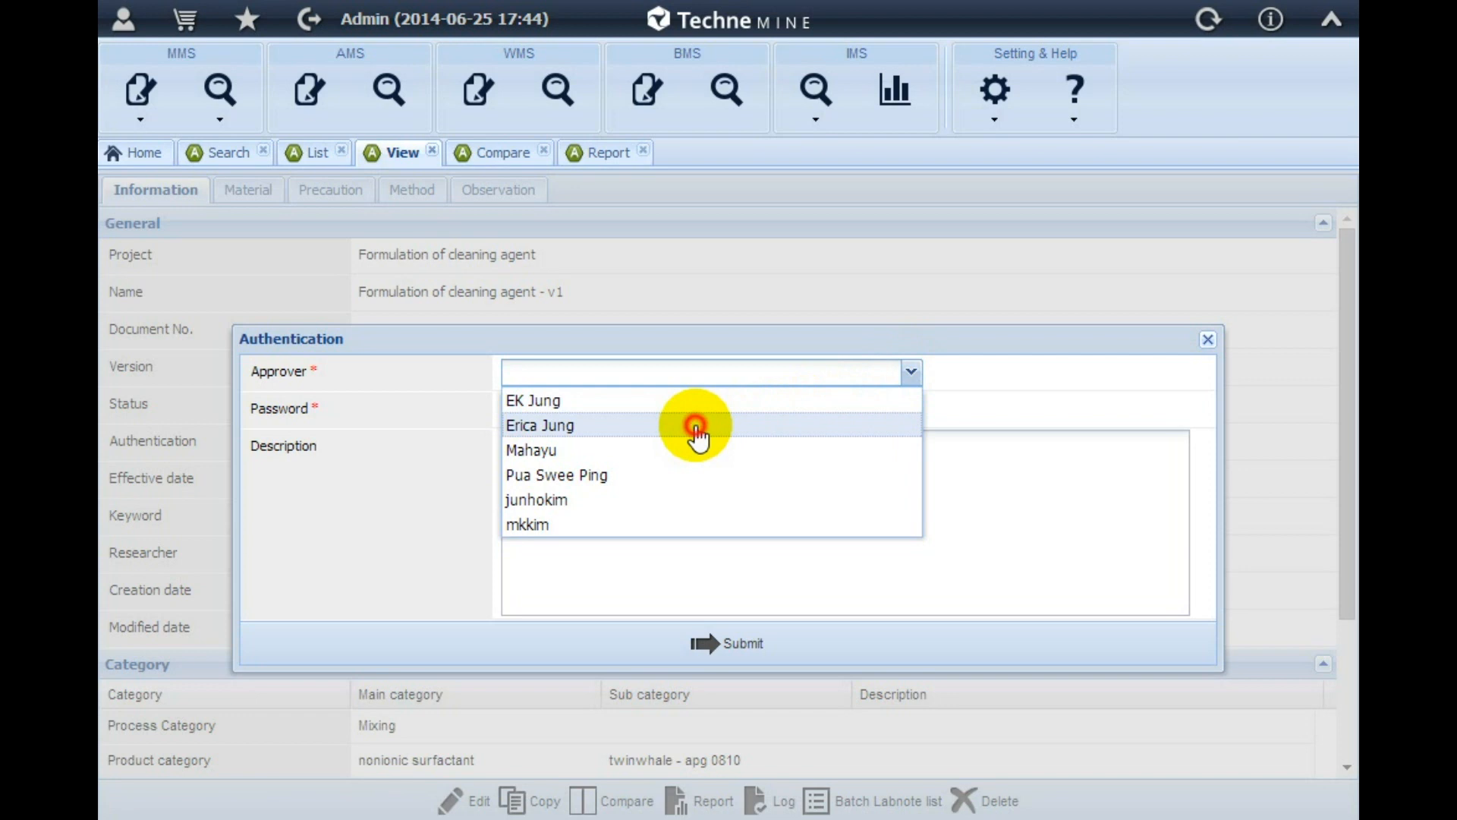
{"action": "left_click", "coordinate": [672, 412]}
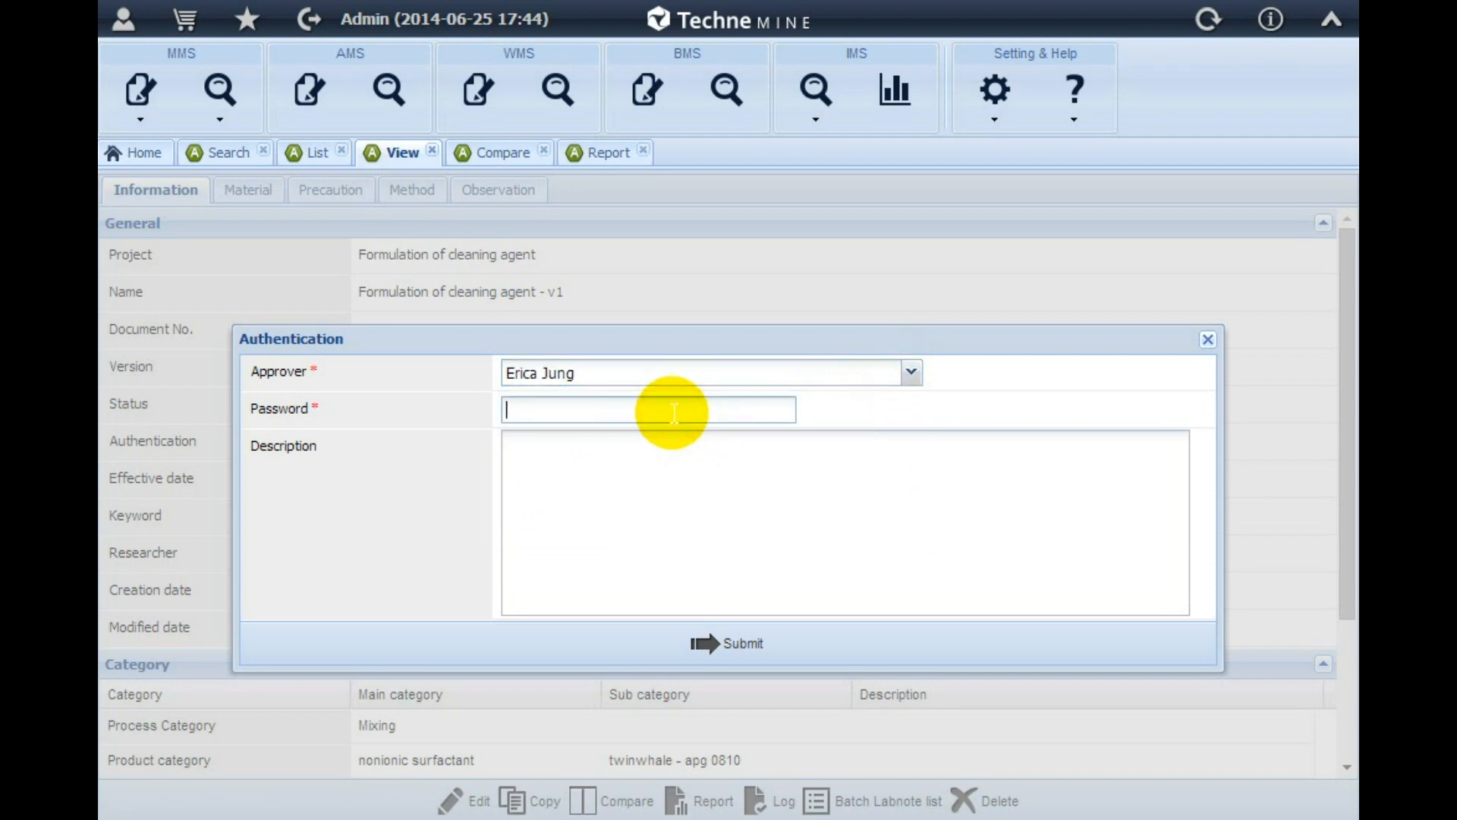
{"action": "type", "text": "••••"}
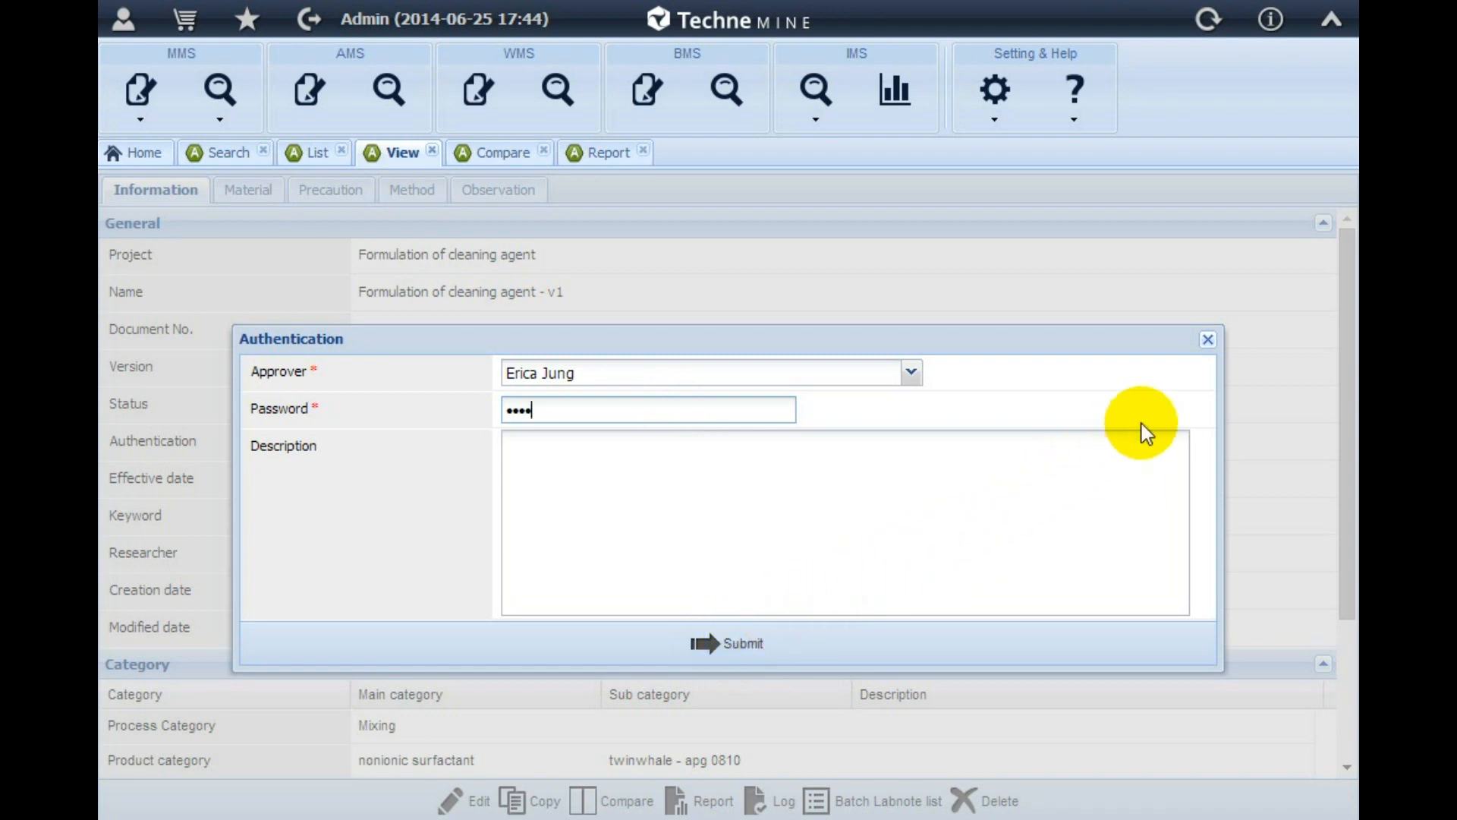
{"action": "left_click", "coordinate": [1207, 340]}
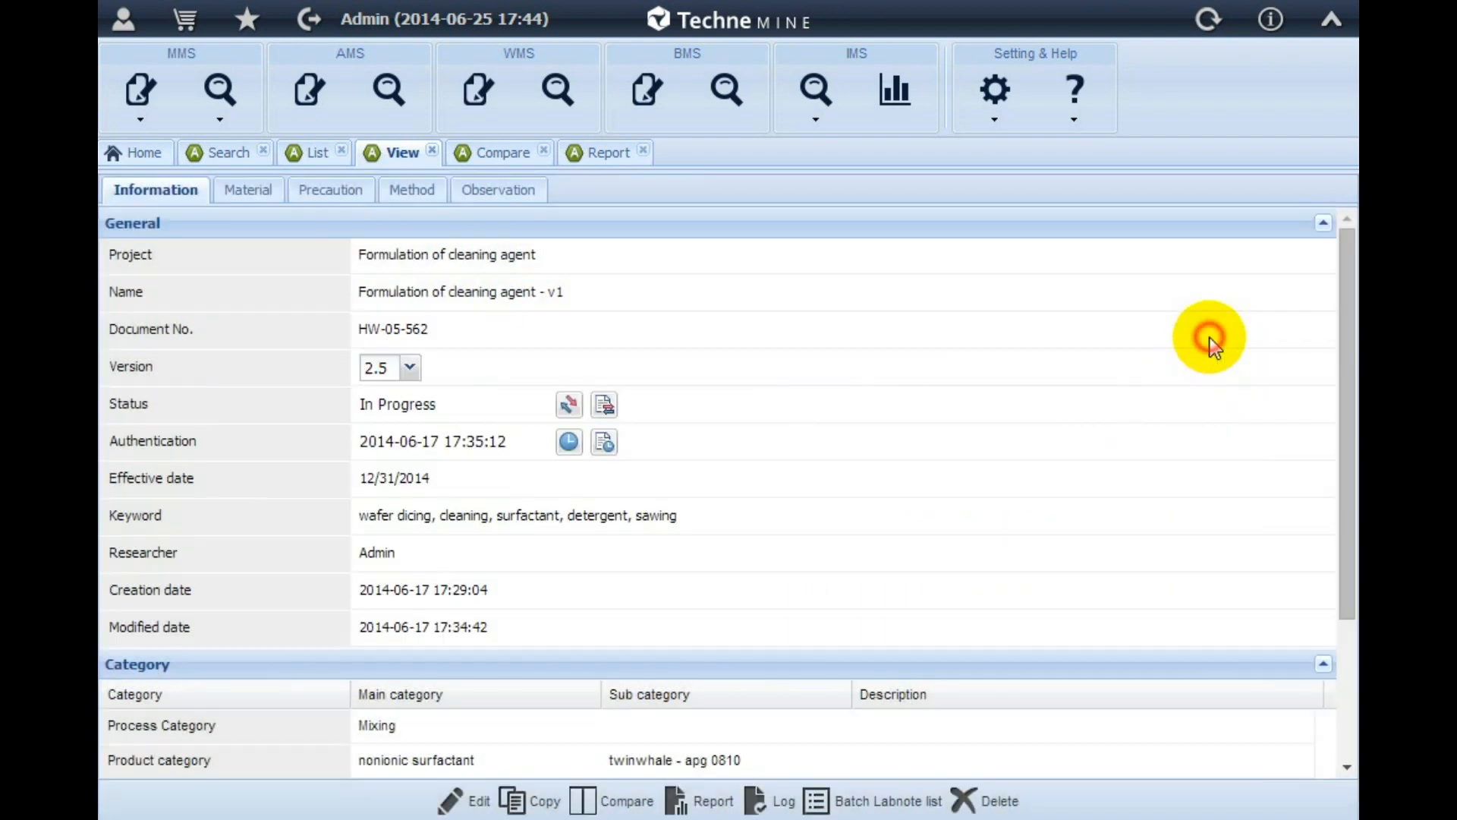
Review the record's authentication log with its action log and read the recipe PDF through to the electronic signature page
{"action": "left_click", "coordinate": [605, 443]}
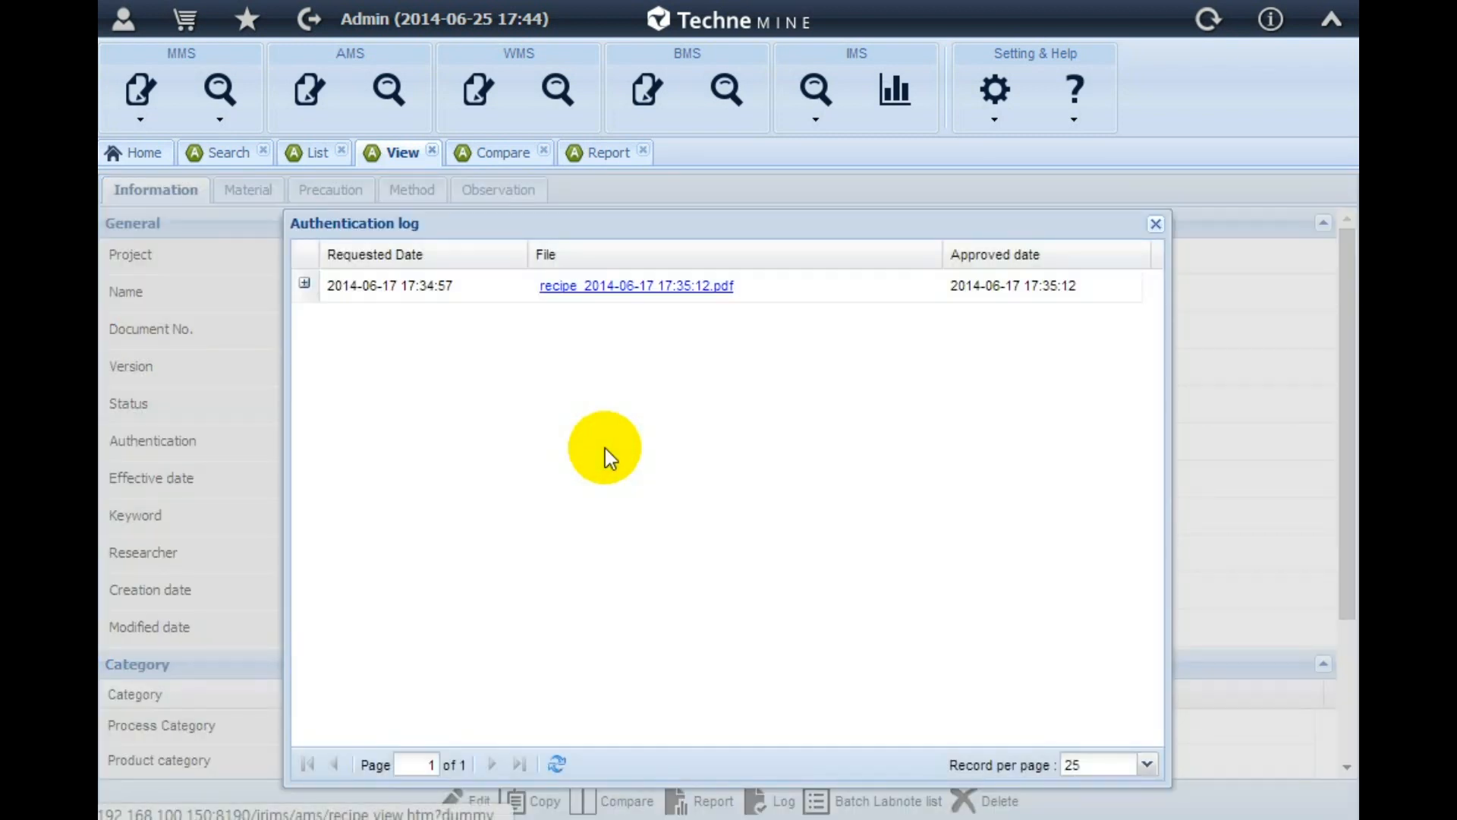
{"action": "left_click", "coordinate": [304, 283]}
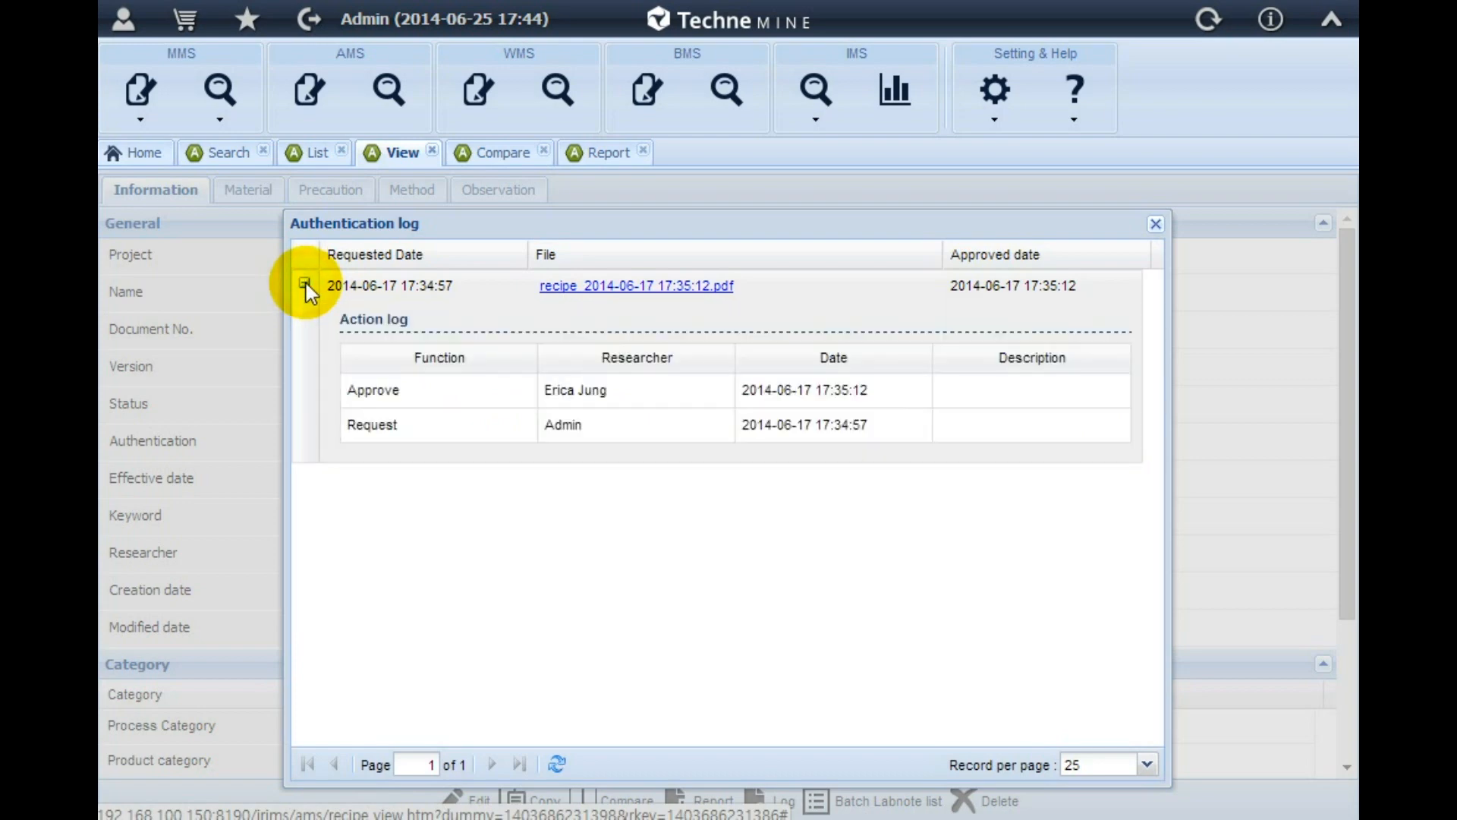
{"action": "left_click", "coordinate": [577, 287]}
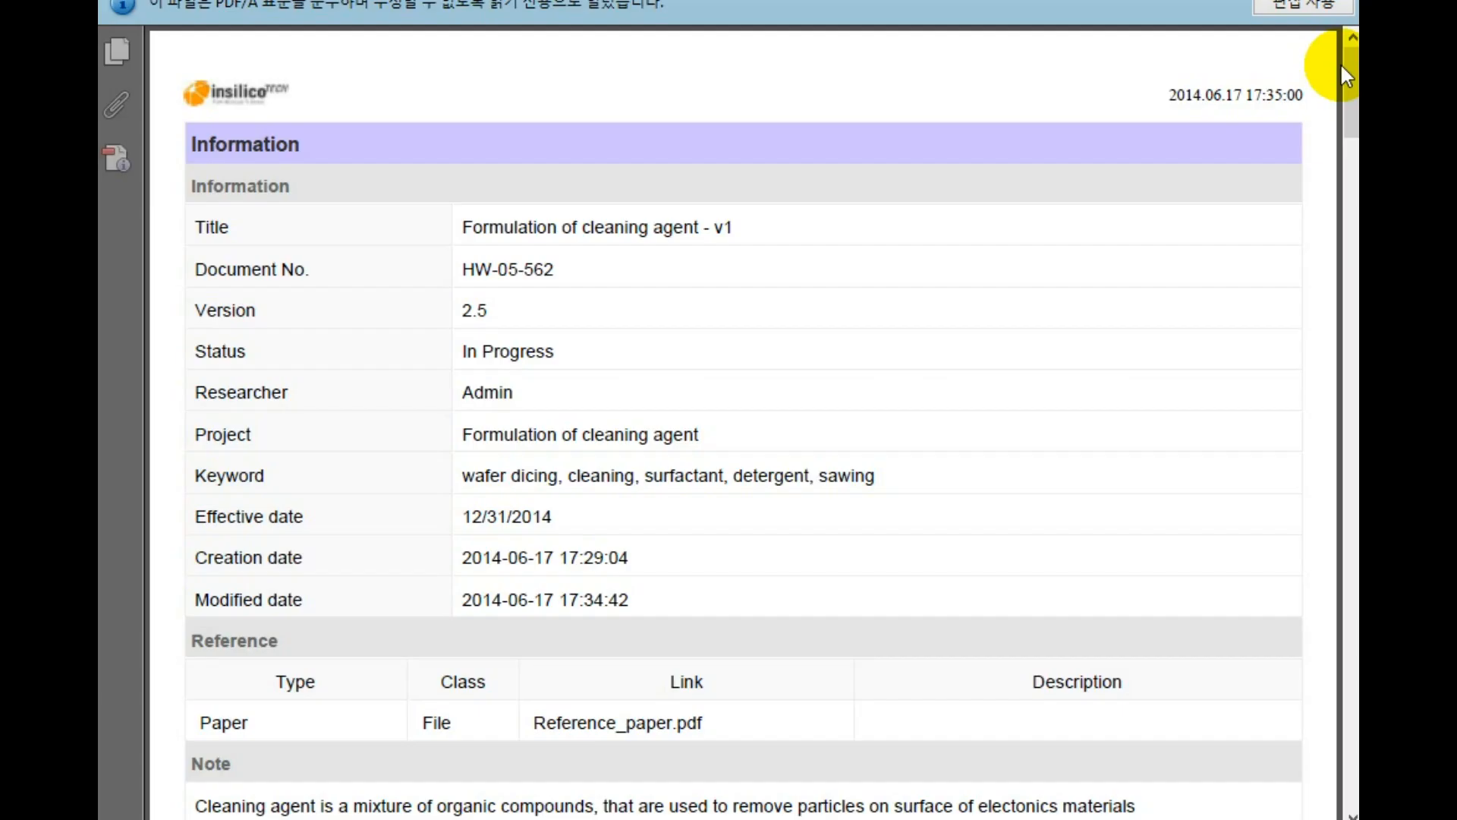
{"action": "left_click_drag", "start_coordinate": [1341, 66], "coordinate": [1350, 632]}
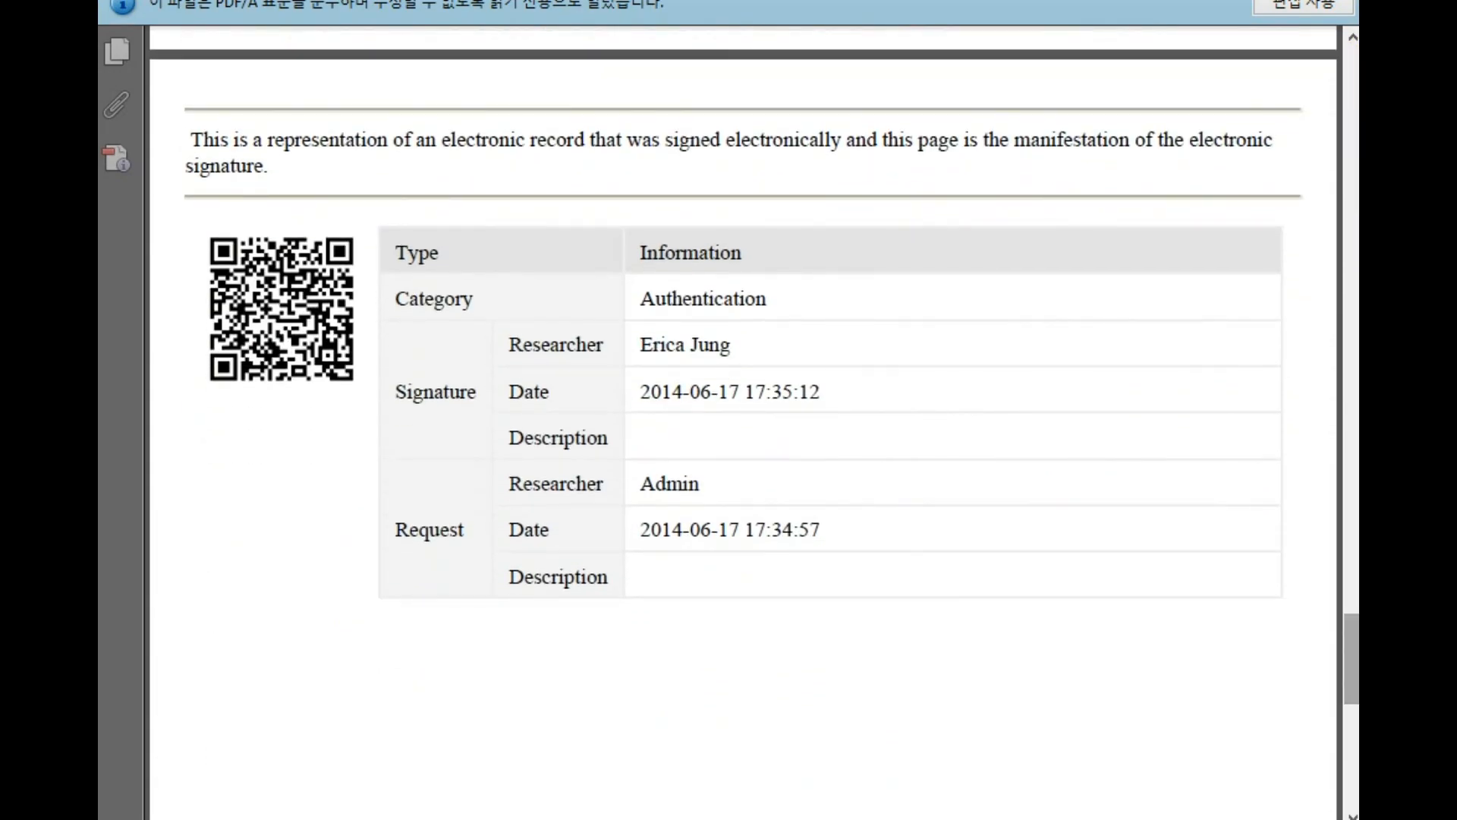